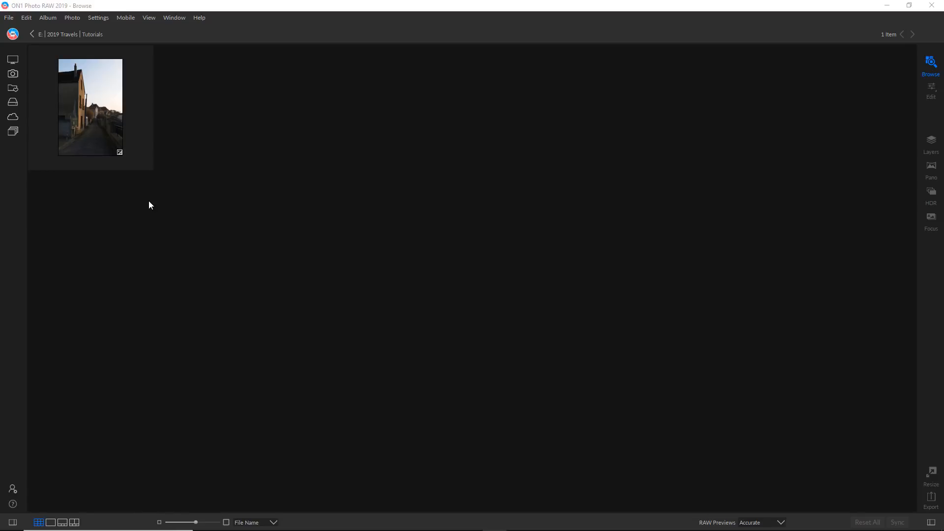
Step: Open saint_julien_house_0024.raf for editing and set its shadows to 13 and midtones to 11
{"action": "left_click", "coordinate": [84, 103]}
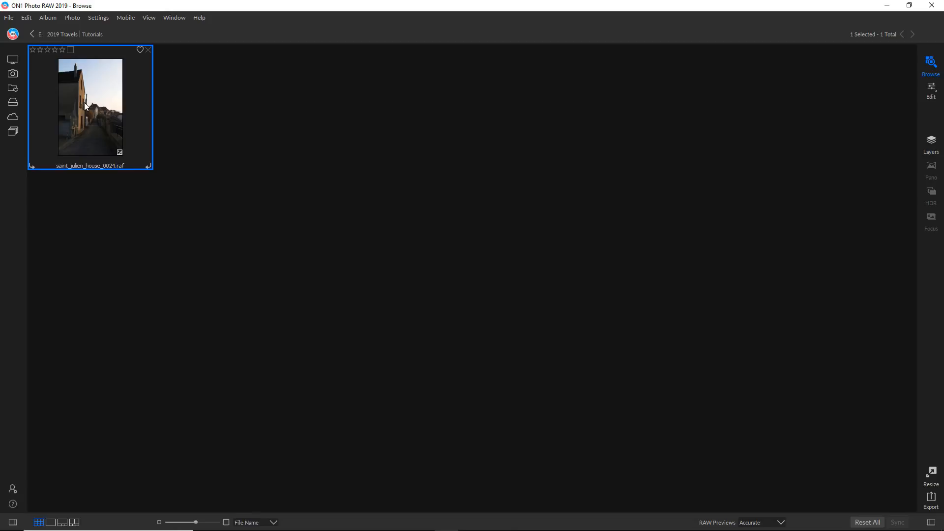
{"action": "double_click", "coordinate": [84, 102]}
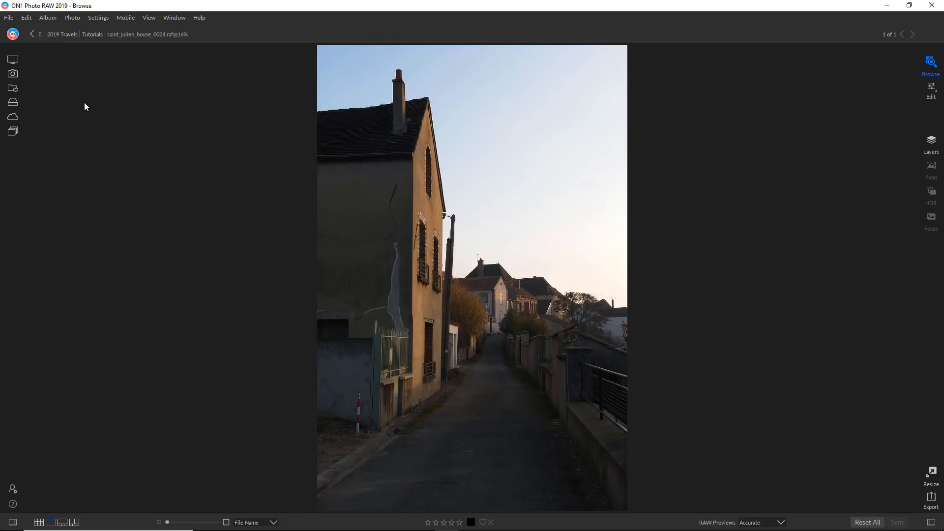
{"action": "left_click", "coordinate": [931, 90]}
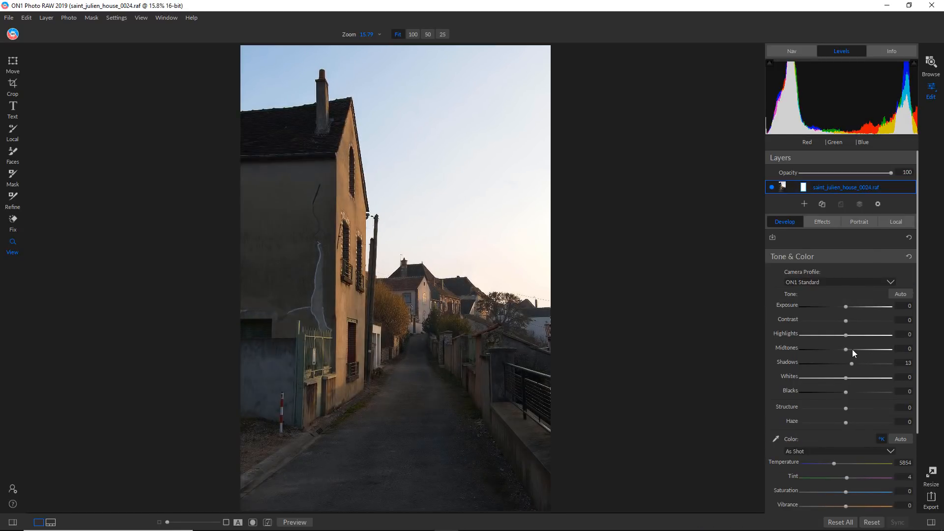
{"action": "left_click_drag", "start_coordinate": [849, 350], "coordinate": [851, 350]}
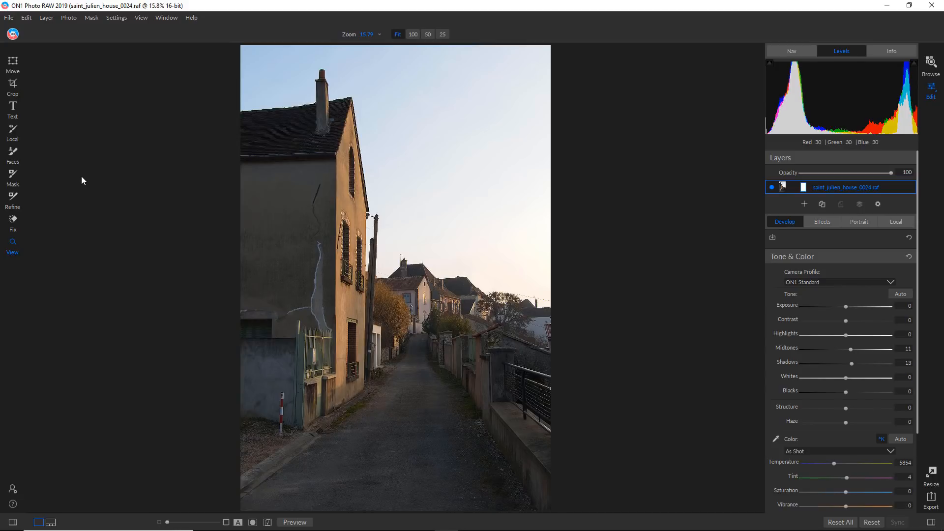
Step: With the AI Quick Mask brush in Drop mode at size 200, paint loose strokes across the sky to mark it for removal
{"action": "left_click", "coordinate": [13, 177]}
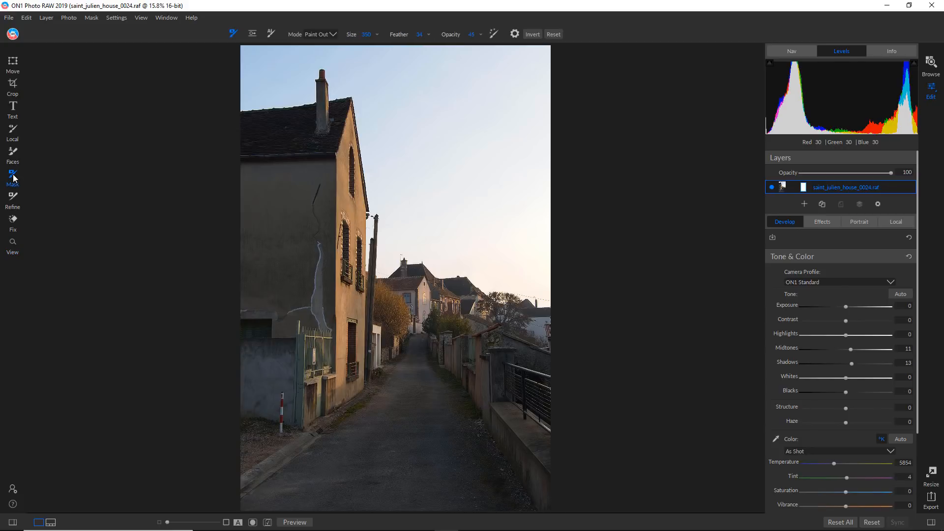
{"action": "left_click", "coordinate": [269, 34]}
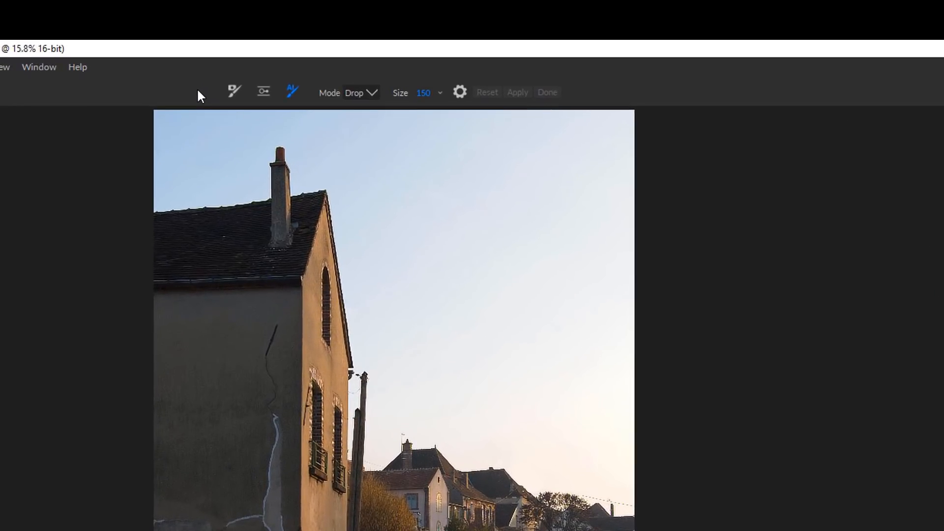
{"action": "left_click", "coordinate": [375, 95]}
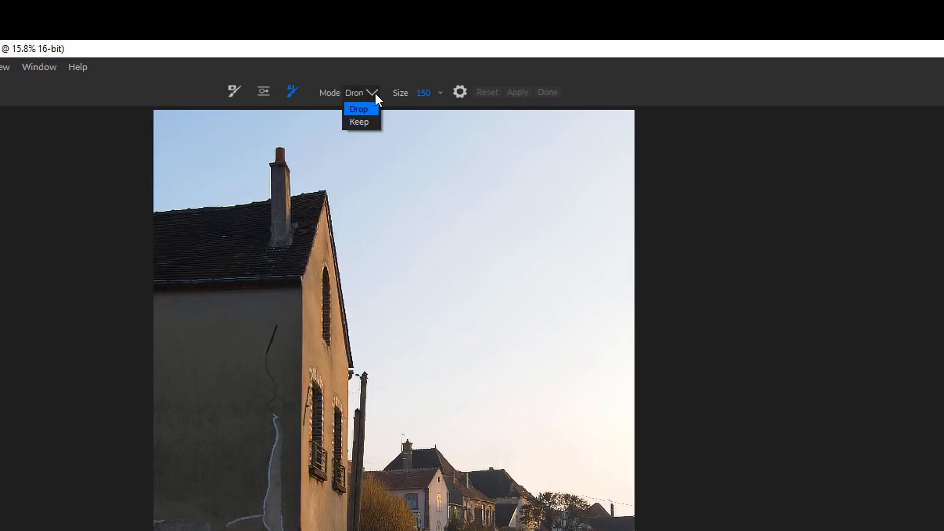
{"action": "left_click", "coordinate": [375, 96]}
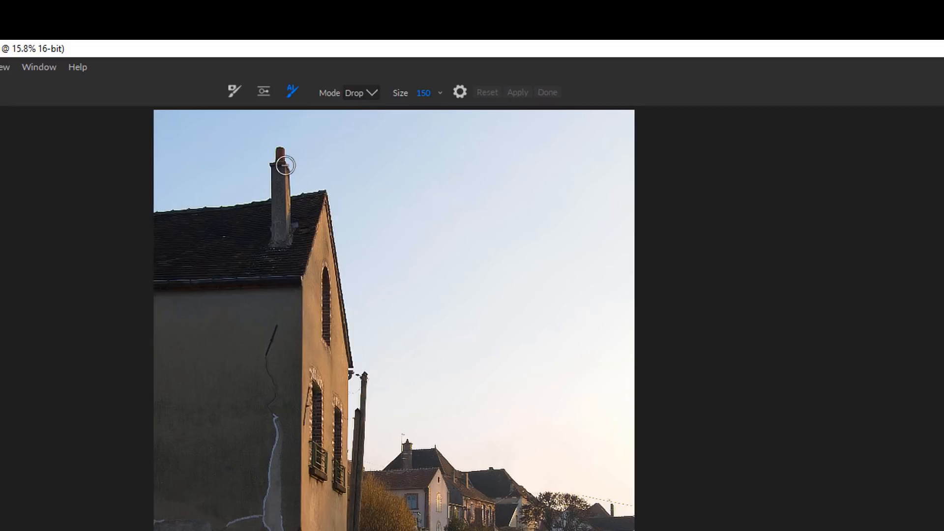
{"action": "key", "text": "bracketright"}
{"action": "key", "text": "bracketright"}
{"action": "left_click_drag", "start_coordinate": [195, 149], "coordinate": [284, 126]}
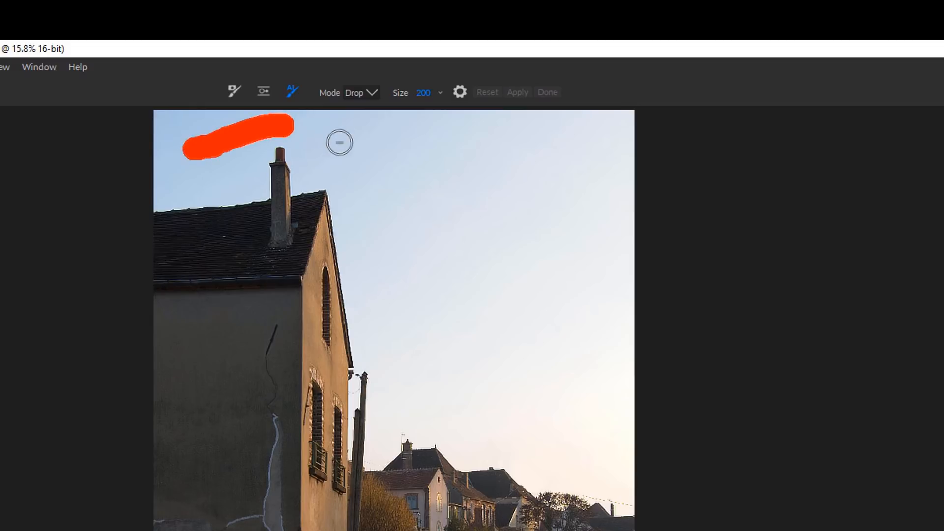
{"action": "mouse_move", "coordinate": [339, 143]}
{"action": "left_mouse_down"}
{"action": "mouse_move", "coordinate": [426, 220]}
{"action": "mouse_move", "coordinate": [487, 221]}
{"action": "mouse_move", "coordinate": [539, 198]}
{"action": "mouse_move", "coordinate": [556, 164]}
{"action": "left_mouse_up"}
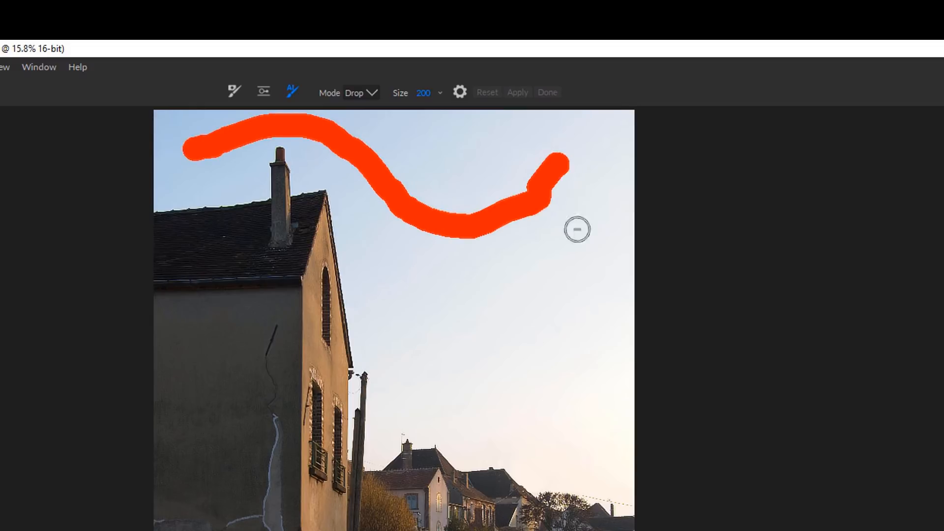
{"action": "mouse_move", "coordinate": [577, 229]}
{"action": "left_mouse_down"}
{"action": "mouse_move", "coordinate": [572, 269]}
{"action": "mouse_move", "coordinate": [537, 305]}
{"action": "mouse_move", "coordinate": [473, 306]}
{"action": "mouse_move", "coordinate": [405, 286]}
{"action": "mouse_move", "coordinate": [404, 315]}
{"action": "left_mouse_up"}
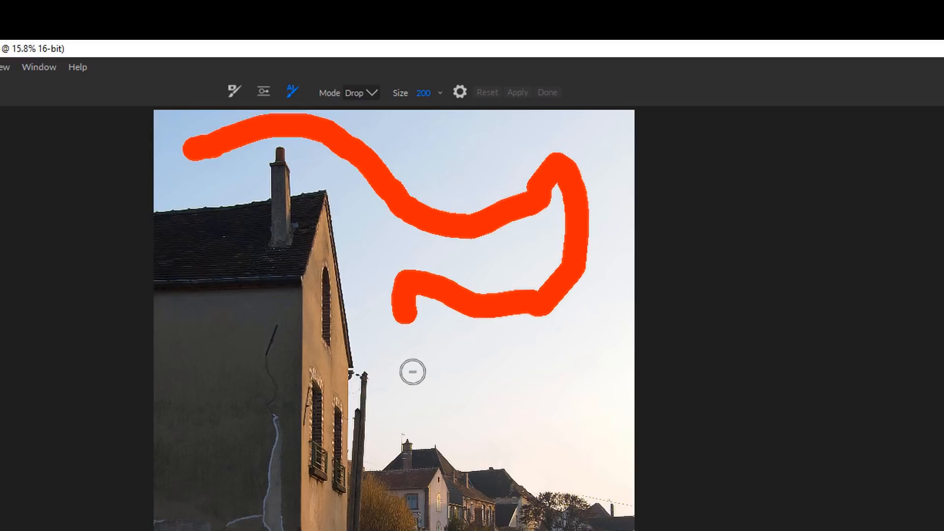
{"action": "mouse_move", "coordinate": [412, 372]}
{"action": "left_mouse_down"}
{"action": "mouse_move", "coordinate": [428, 408]}
{"action": "mouse_move", "coordinate": [526, 430]}
{"action": "mouse_move", "coordinate": [582, 461]}
{"action": "mouse_move", "coordinate": [613, 421]}
{"action": "mouse_move", "coordinate": [625, 193]}
{"action": "mouse_move", "coordinate": [573, 109]}
{"action": "mouse_move", "coordinate": [446, 179]}
{"action": "mouse_move", "coordinate": [443, 162]}
{"action": "left_mouse_up"}
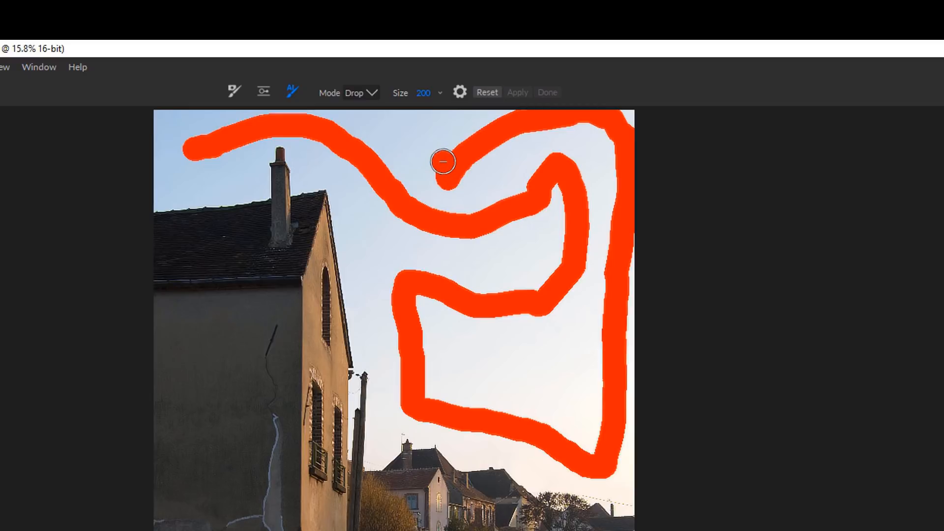
Step: Mark the roof, house wall, street and distant buildings with Keep strokes, and finish the AI mask to cut out the sky
{"action": "left_click", "coordinate": [369, 96]}
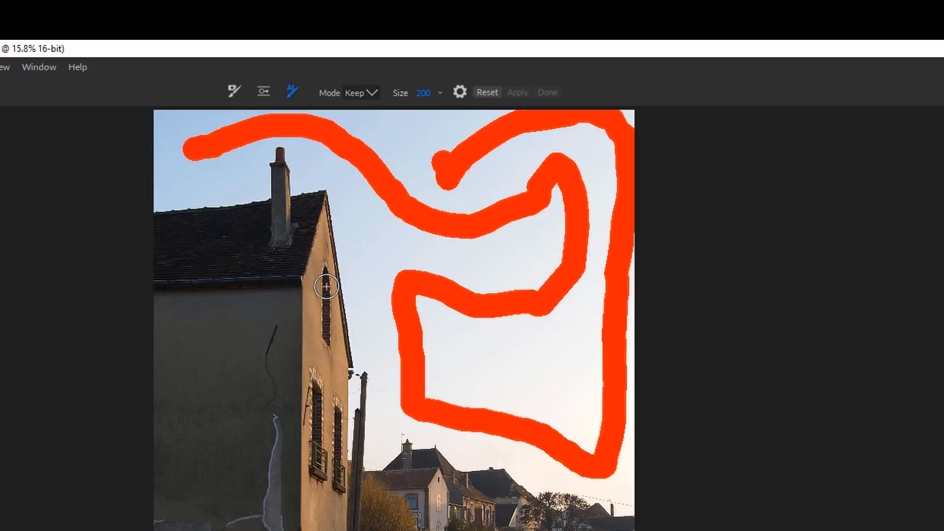
{"action": "left_click", "coordinate": [286, 217]}
{"action": "mouse_move", "coordinate": [302, 174]}
{"action": "left_mouse_down"}
{"action": "mouse_move", "coordinate": [301, 207]}
{"action": "mouse_move", "coordinate": [237, 209]}
{"action": "mouse_move", "coordinate": [210, 250]}
{"action": "mouse_move", "coordinate": [213, 274]}
{"action": "left_mouse_up"}
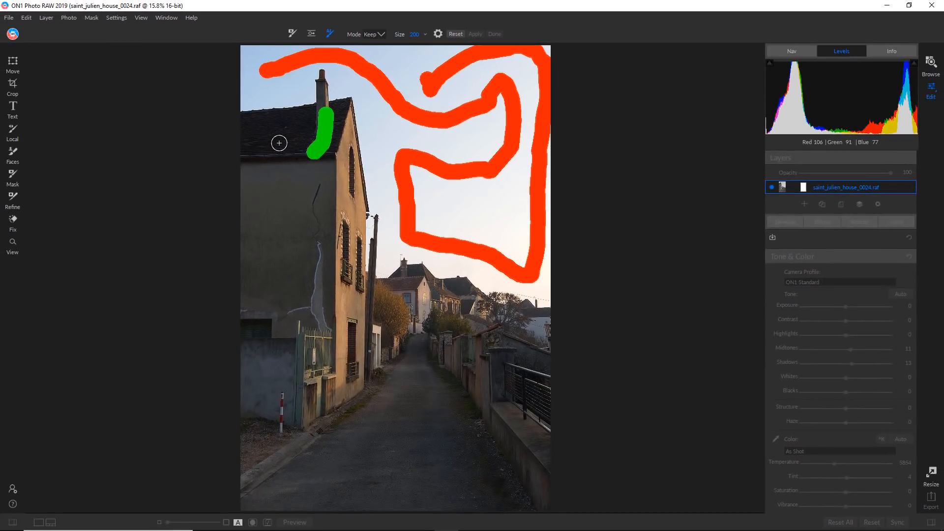
{"action": "mouse_move", "coordinate": [311, 202]}
{"action": "left_mouse_down"}
{"action": "mouse_move", "coordinate": [331, 190]}
{"action": "mouse_move", "coordinate": [347, 147]}
{"action": "mouse_move", "coordinate": [356, 299]}
{"action": "mouse_move", "coordinate": [347, 386]}
{"action": "mouse_move", "coordinate": [284, 400]}
{"action": "left_mouse_up"}
{"action": "mouse_move", "coordinate": [268, 359]}
{"action": "left_mouse_down"}
{"action": "mouse_move", "coordinate": [270, 259]}
{"action": "mouse_move", "coordinate": [282, 229]}
{"action": "mouse_move", "coordinate": [326, 297]}
{"action": "mouse_move", "coordinate": [319, 363]}
{"action": "mouse_move", "coordinate": [287, 468]}
{"action": "mouse_move", "coordinate": [447, 483]}
{"action": "mouse_move", "coordinate": [452, 461]}
{"action": "mouse_move", "coordinate": [409, 276]}
{"action": "mouse_move", "coordinate": [427, 298]}
{"action": "mouse_move", "coordinate": [452, 303]}
{"action": "mouse_move", "coordinate": [456, 294]}
{"action": "mouse_move", "coordinate": [480, 325]}
{"action": "mouse_move", "coordinate": [516, 327]}
{"action": "mouse_move", "coordinate": [519, 319]}
{"action": "mouse_move", "coordinate": [547, 354]}
{"action": "mouse_move", "coordinate": [530, 436]}
{"action": "mouse_move", "coordinate": [521, 389]}
{"action": "mouse_move", "coordinate": [492, 359]}
{"action": "mouse_move", "coordinate": [464, 353]}
{"action": "mouse_move", "coordinate": [513, 475]}
{"action": "mouse_move", "coordinate": [451, 475]}
{"action": "mouse_move", "coordinate": [397, 441]}
{"action": "mouse_move", "coordinate": [377, 335]}
{"action": "left_mouse_up"}
{"action": "left_click_drag", "start_coordinate": [379, 355], "coordinate": [354, 419]}
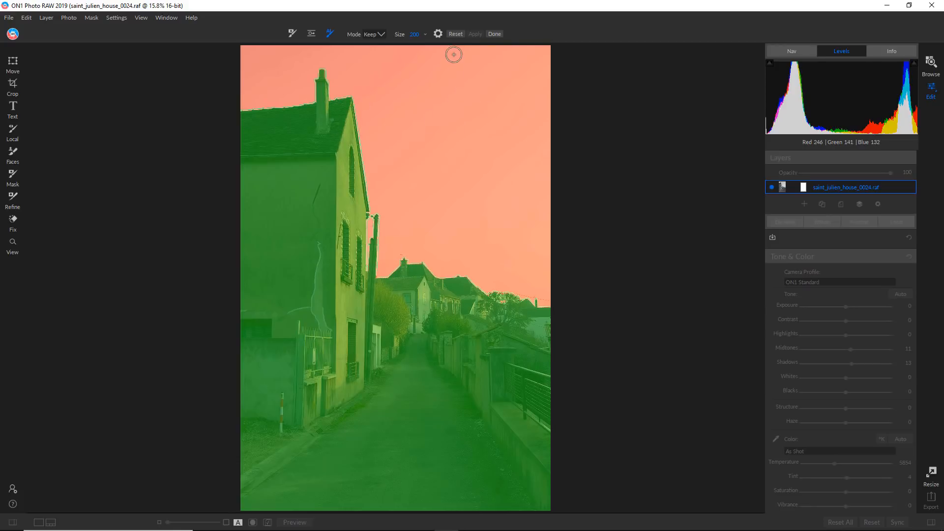
{"action": "left_click", "coordinate": [495, 34]}
{"action": "left_click", "coordinate": [495, 34]}
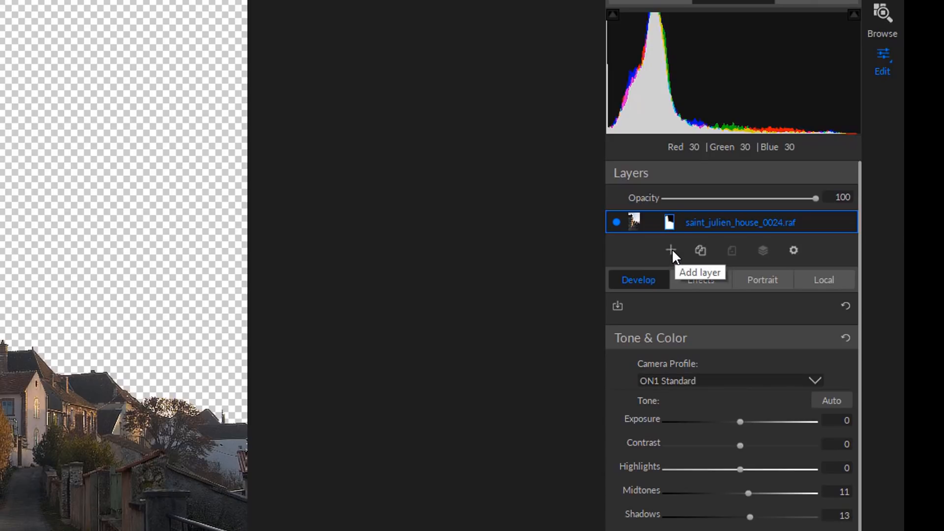
Step: Add Skies35.jpg from the Backgrounds > Skies folder of the ON1 Extras as a new layer
{"action": "left_click", "coordinate": [671, 249]}
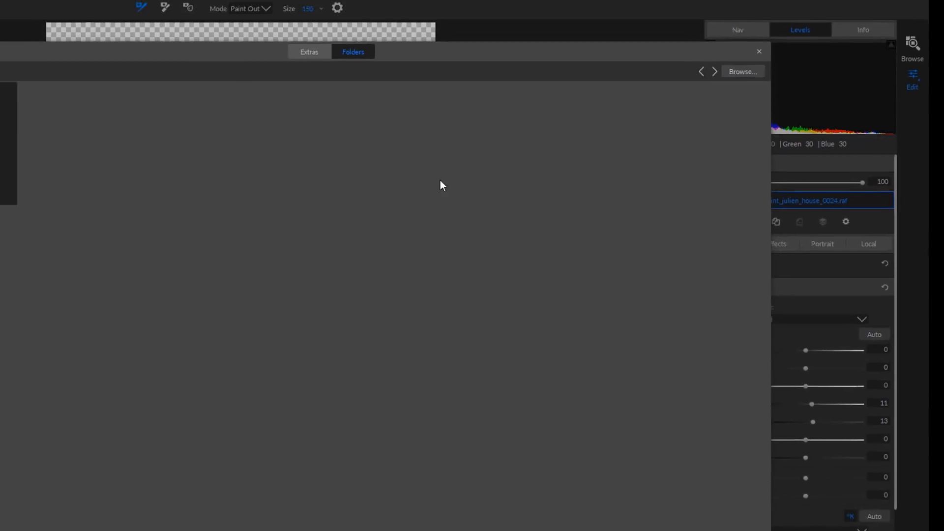
{"action": "left_click", "coordinate": [317, 52]}
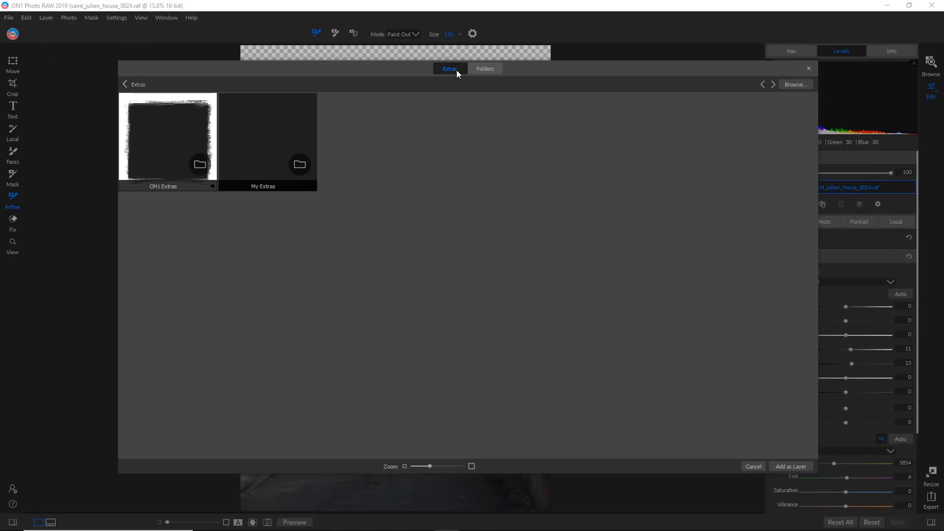
{"action": "double_click", "coordinate": [169, 143]}
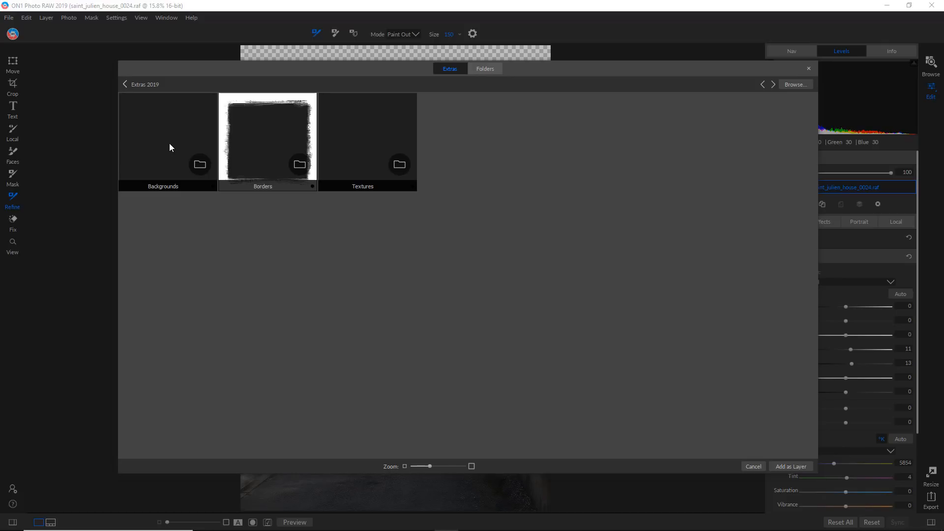
{"action": "double_click", "coordinate": [177, 143]}
{"action": "double_click", "coordinate": [455, 143]}
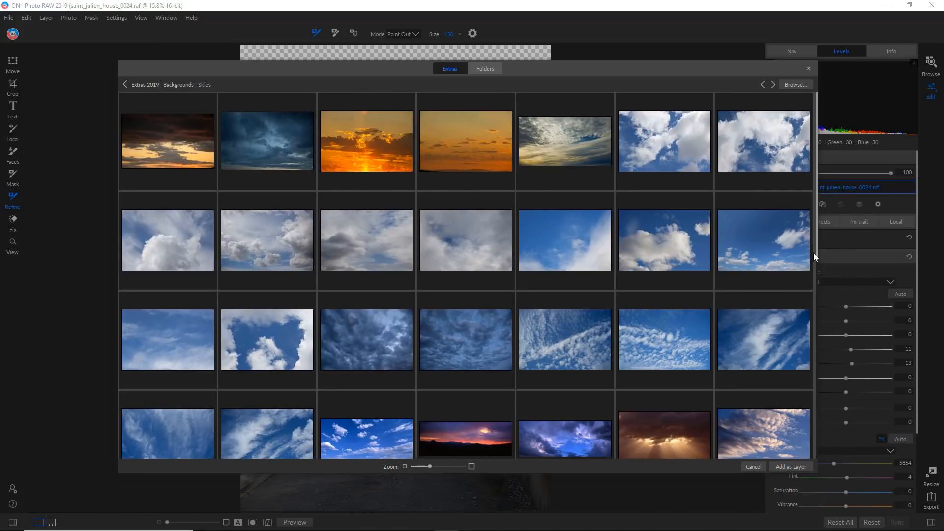
{"action": "scroll", "coordinate": [743, 322], "scroll_direction": "down", "scroll_amount": 5}
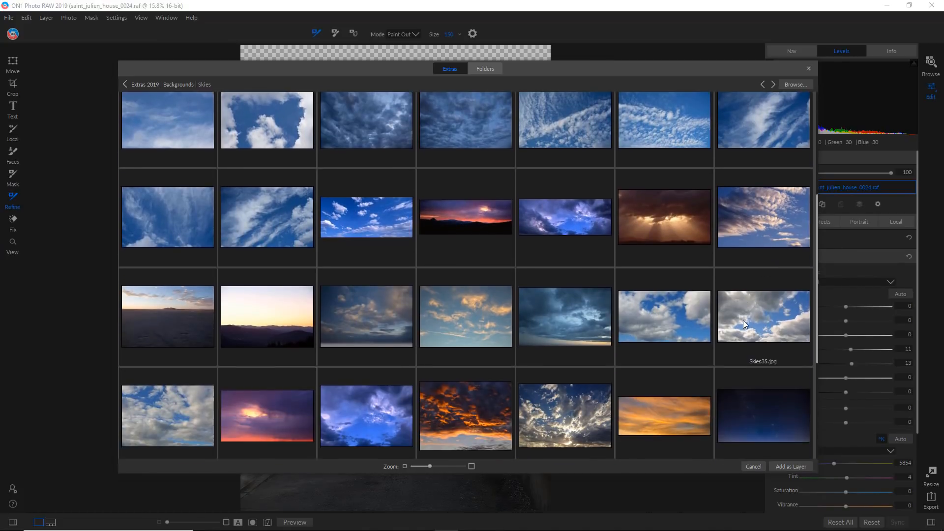
{"action": "left_click", "coordinate": [771, 335]}
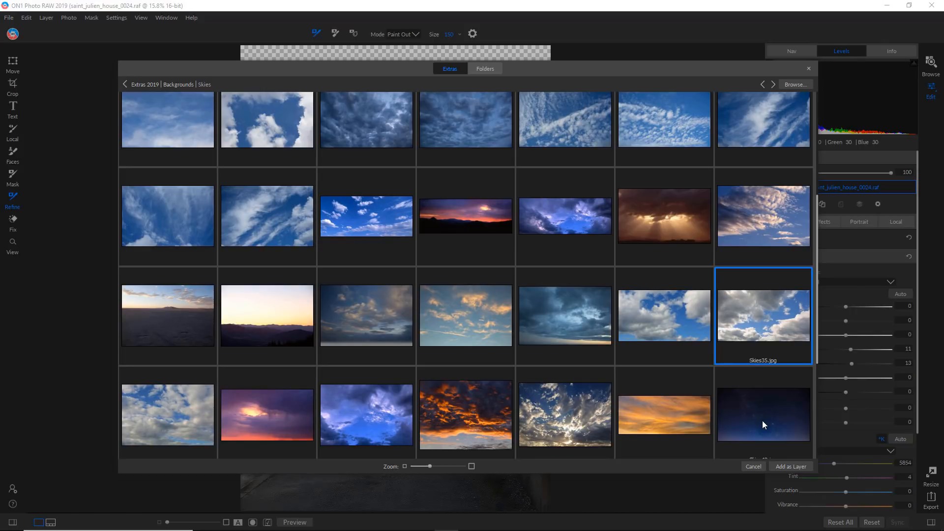
{"action": "left_click", "coordinate": [790, 466]}
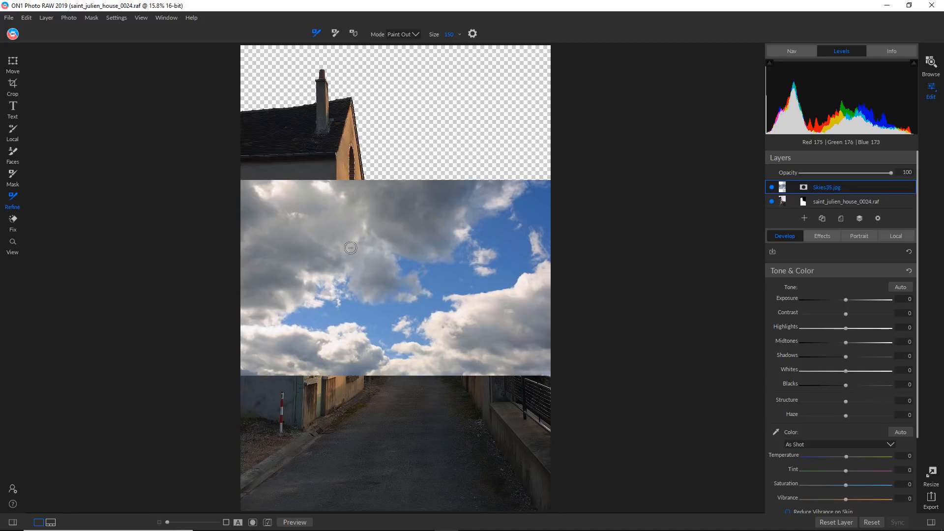
Step: Narrow the sky layer to about 4126 wide, move it up and stretch it down over the skyline, and place it beneath the house layer
{"action": "left_click", "coordinate": [10, 61]}
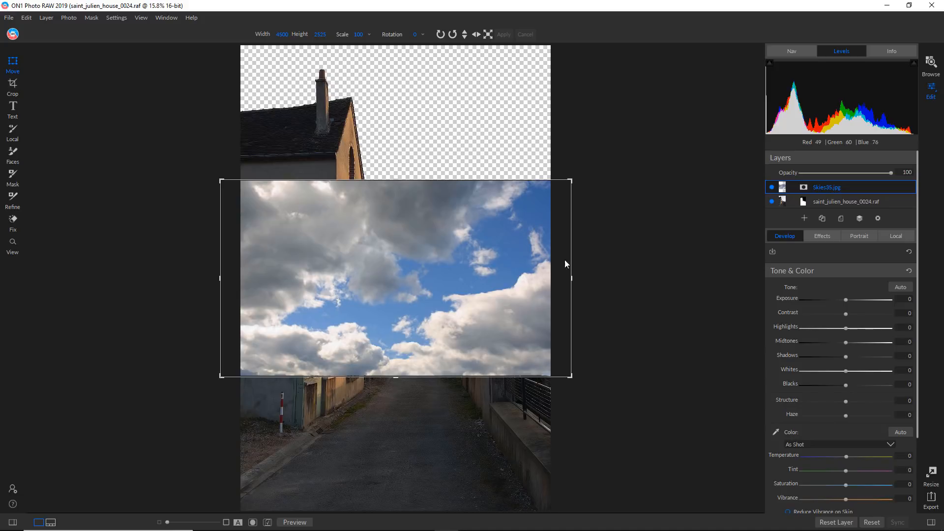
{"action": "left_click_drag", "start_coordinate": [567, 282], "coordinate": [558, 284]}
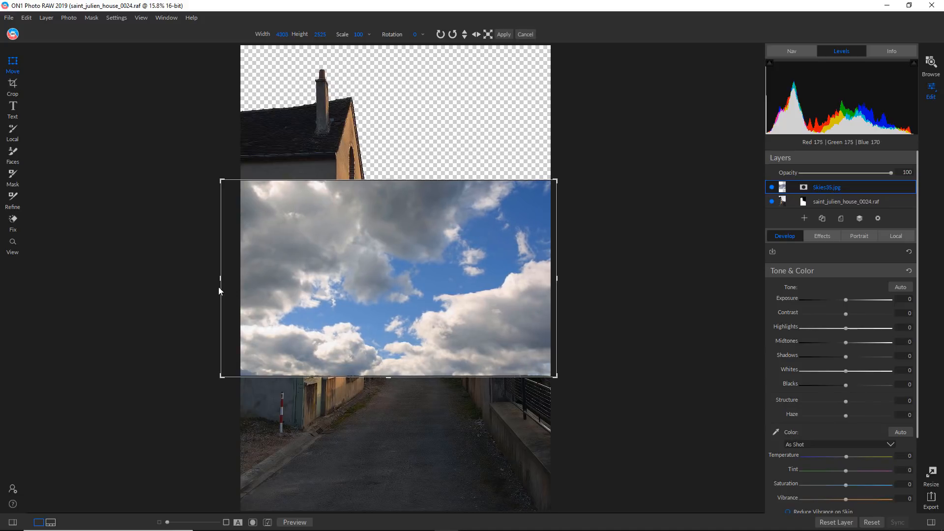
{"action": "left_click_drag", "start_coordinate": [226, 285], "coordinate": [236, 287]}
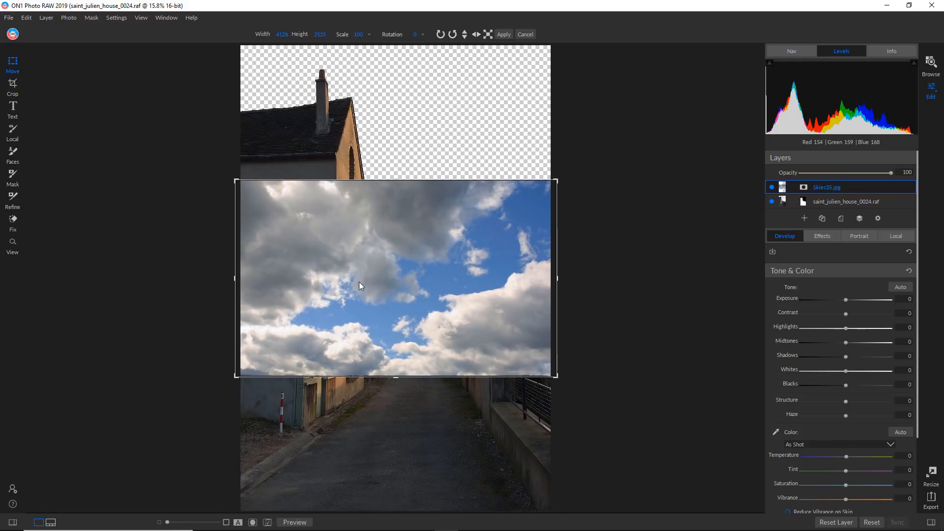
{"action": "left_click_drag", "start_coordinate": [359, 282], "coordinate": [359, 146]}
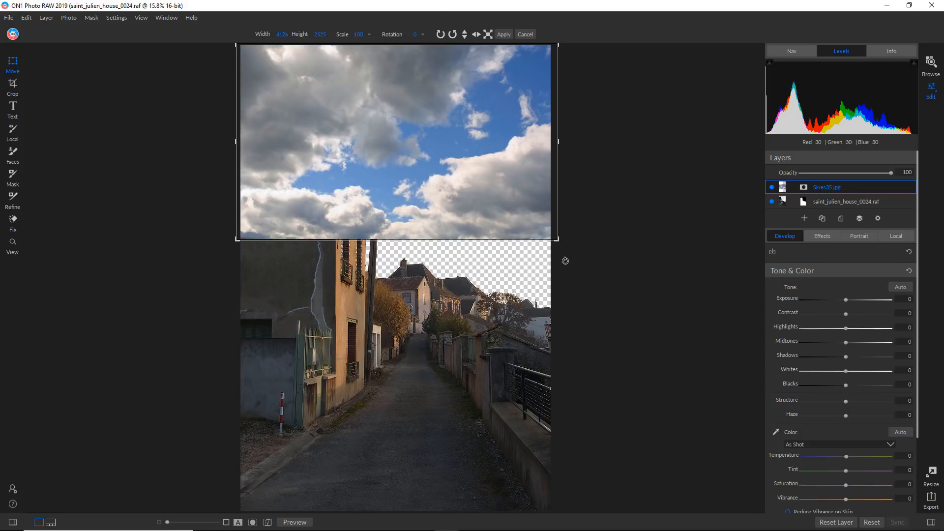
{"action": "left_click_drag", "start_coordinate": [557, 242], "coordinate": [558, 320]}
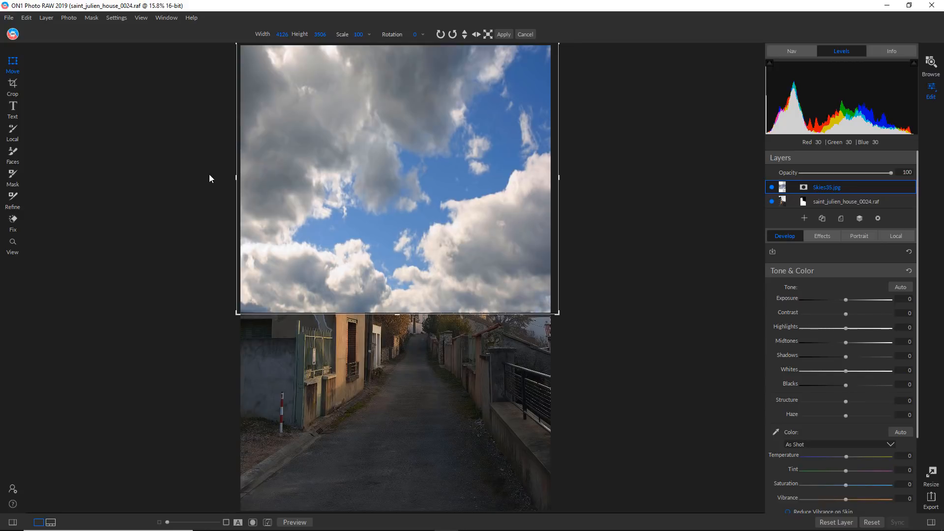
{"action": "key", "text": "Return"}
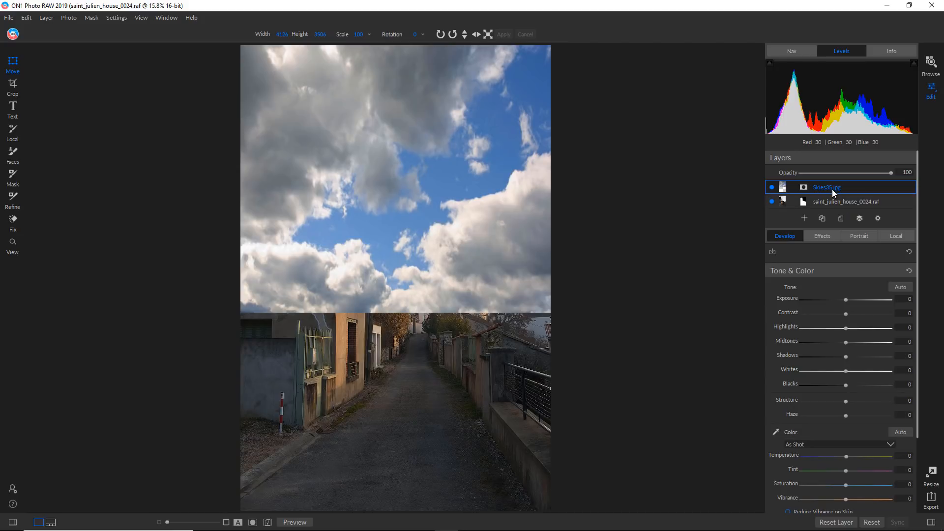
{"action": "left_click_drag", "start_coordinate": [833, 190], "coordinate": [832, 202]}
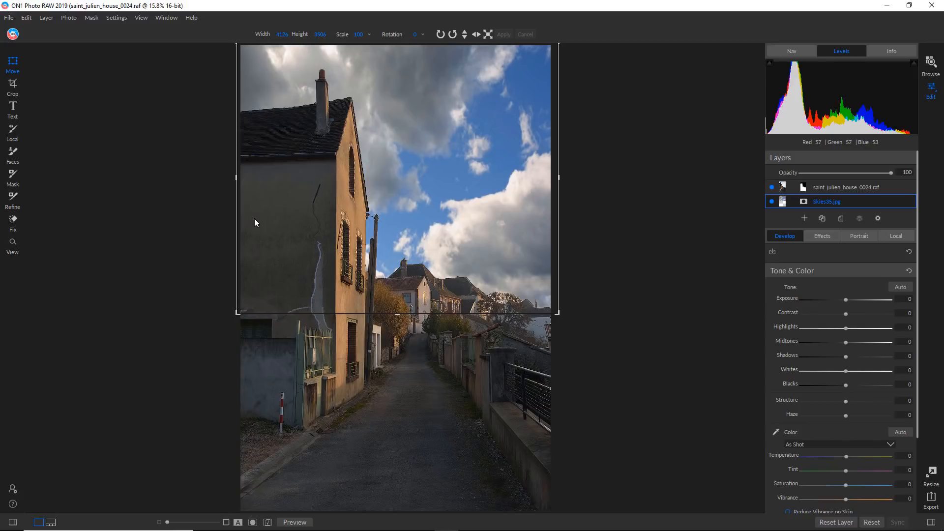
Step: Refine the house layer's mask along the roof ridge at 100% zoom with the Refine brush in Paint Out mode at size 80
{"action": "left_click", "coordinate": [12, 244]}
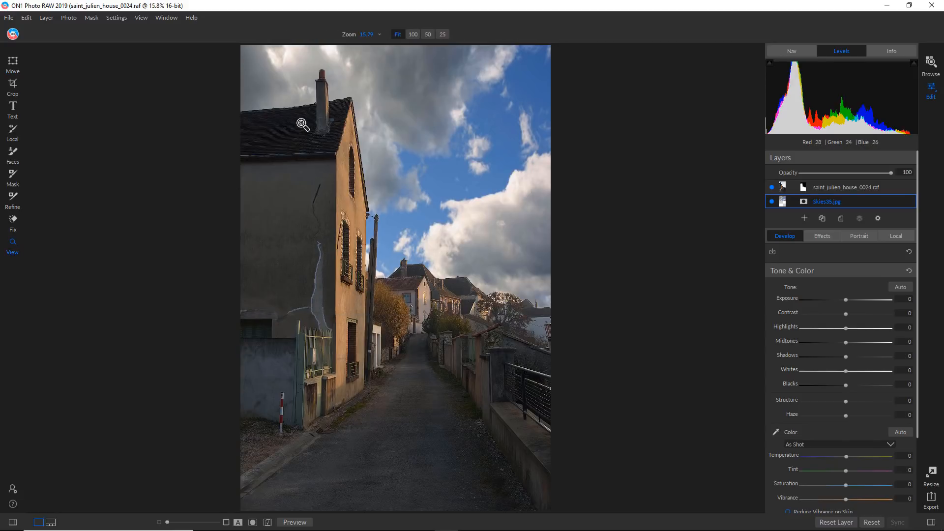
{"action": "left_click", "coordinate": [328, 95]}
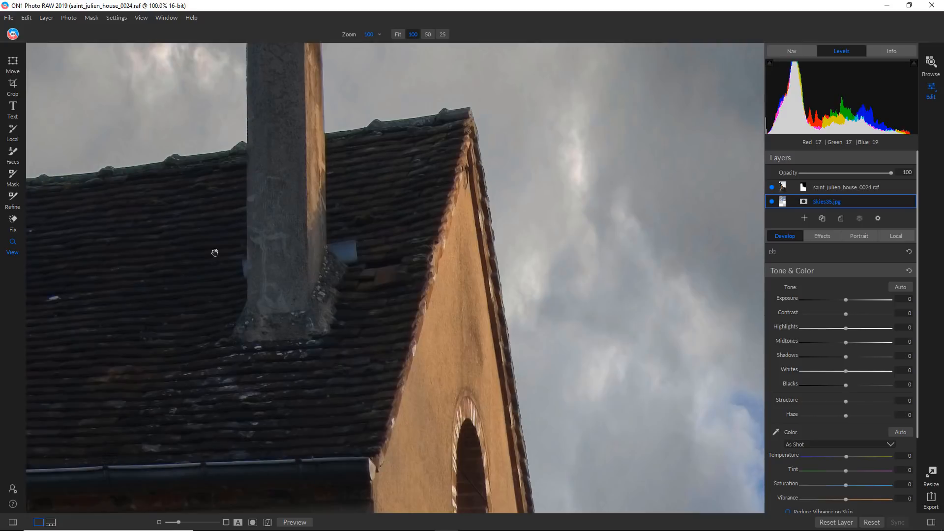
{"action": "left_click_drag", "start_coordinate": [315, 206], "coordinate": [401, 358]}
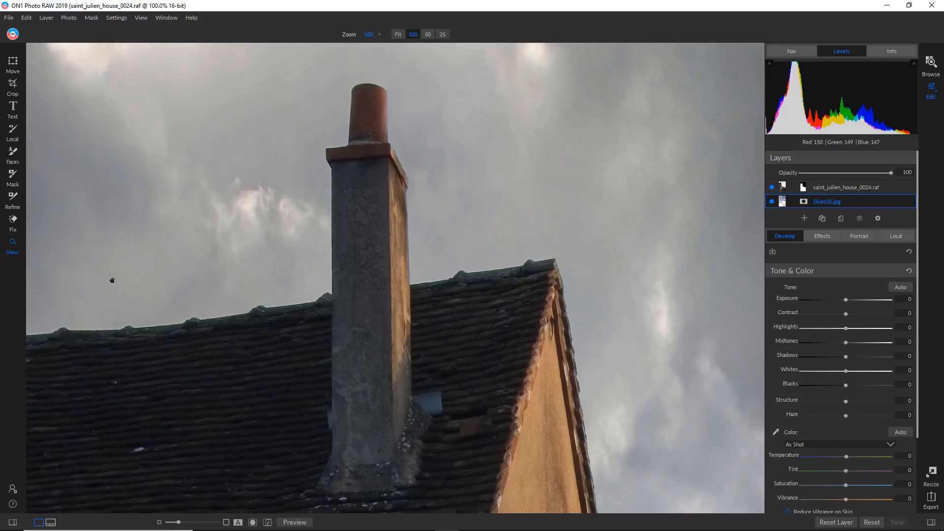
{"action": "left_click", "coordinate": [13, 198]}
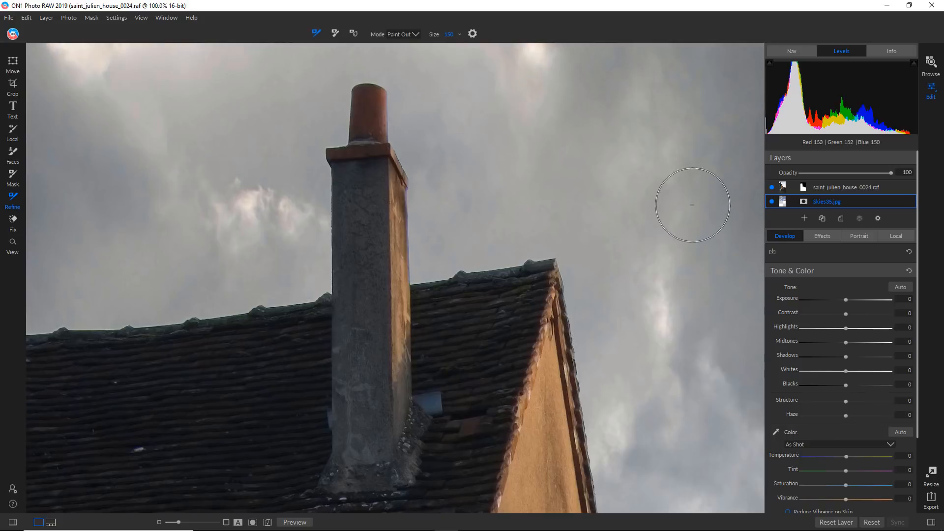
{"action": "left_click", "coordinate": [816, 190]}
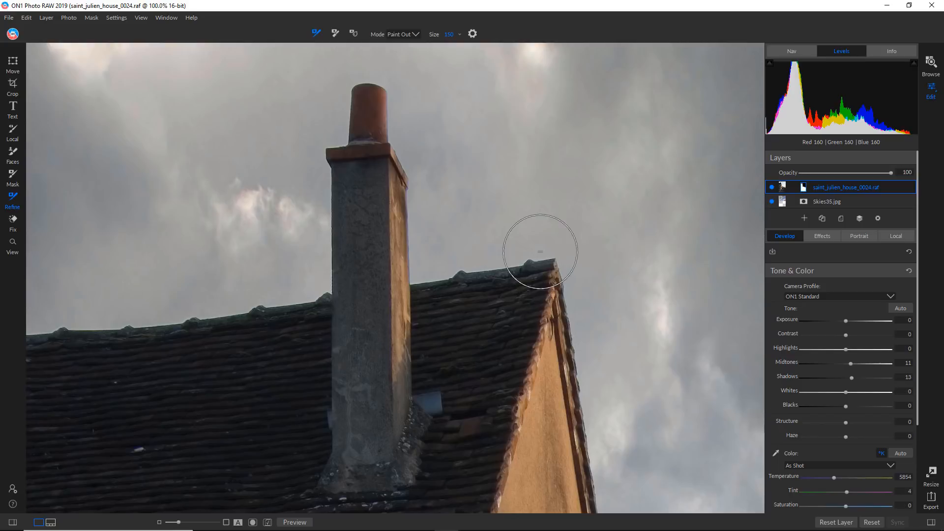
{"action": "scroll", "coordinate": [540, 251], "scroll_direction": "down", "scroll_amount": 7}
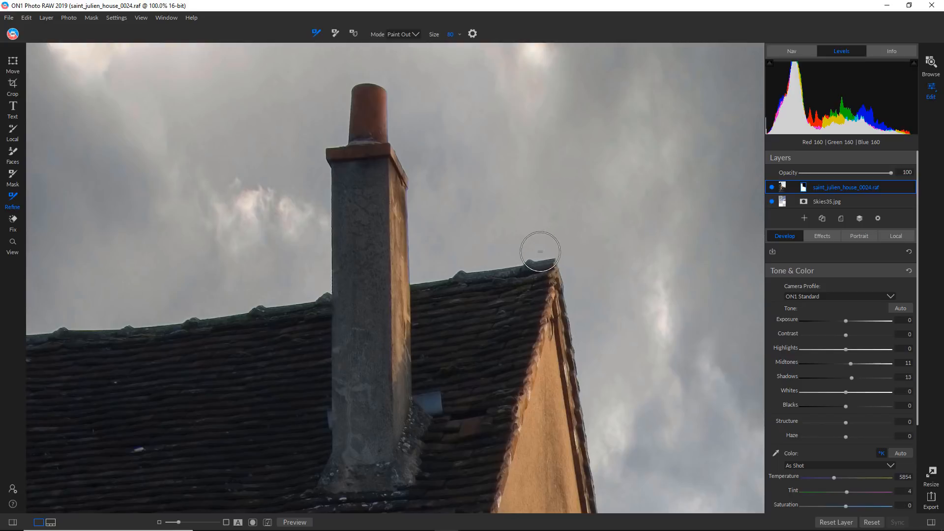
{"action": "mouse_move", "coordinate": [549, 256]}
{"action": "left_mouse_down"}
{"action": "mouse_move", "coordinate": [420, 272]}
{"action": "mouse_move", "coordinate": [387, 46]}
{"action": "mouse_move", "coordinate": [369, 73]}
{"action": "mouse_move", "coordinate": [384, 83]}
{"action": "mouse_move", "coordinate": [367, 80]}
{"action": "mouse_move", "coordinate": [349, 126]}
{"action": "mouse_move", "coordinate": [330, 141]}
{"action": "mouse_move", "coordinate": [325, 288]}
{"action": "mouse_move", "coordinate": [262, 308]}
{"action": "mouse_move", "coordinate": [162, 316]}
{"action": "left_mouse_up"}
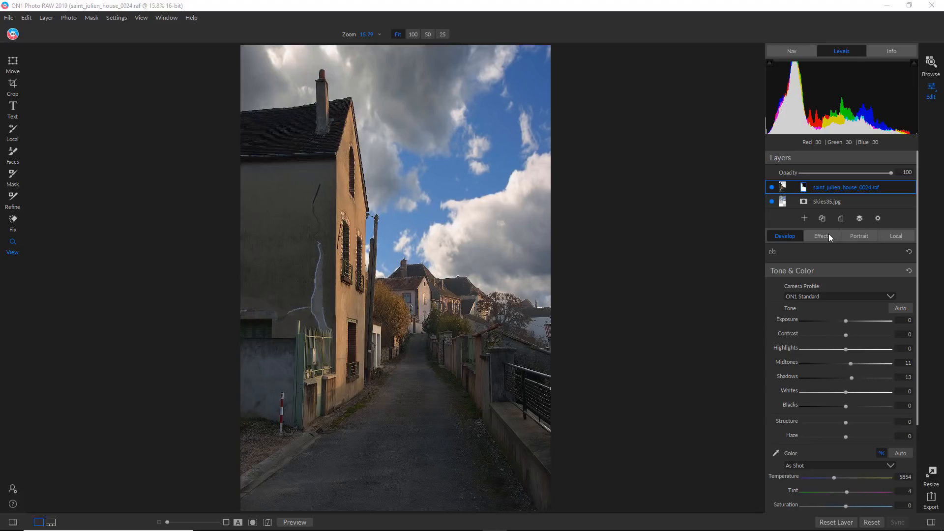
Step: On the Skies35.jpg layer, warm the Temperature to 16 and lower the Highlights to -54
{"action": "left_click", "coordinate": [823, 201]}
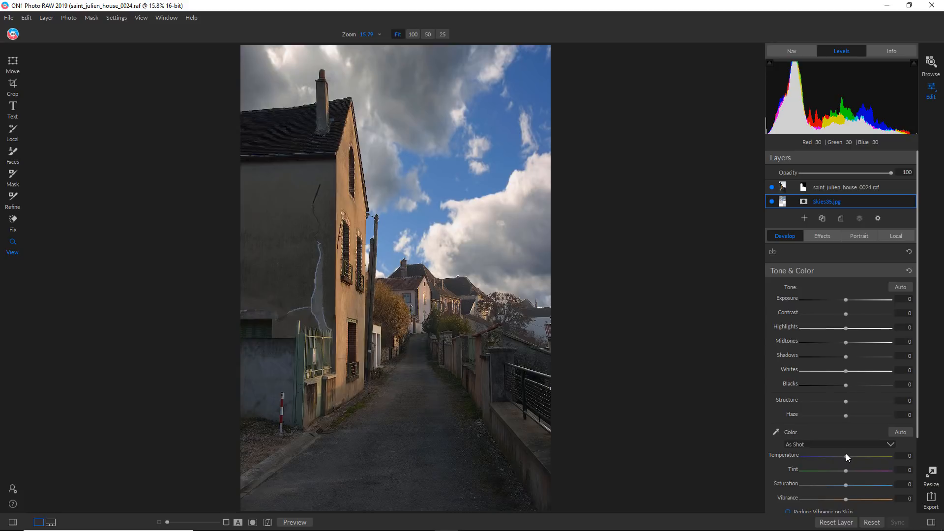
{"action": "left_click_drag", "start_coordinate": [845, 459], "coordinate": [854, 458]}
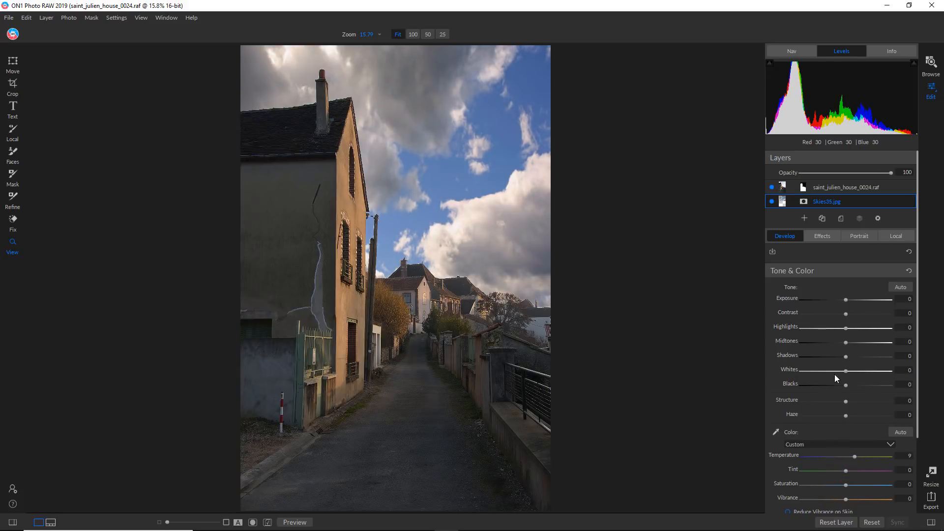
{"action": "left_click", "coordinate": [830, 328]}
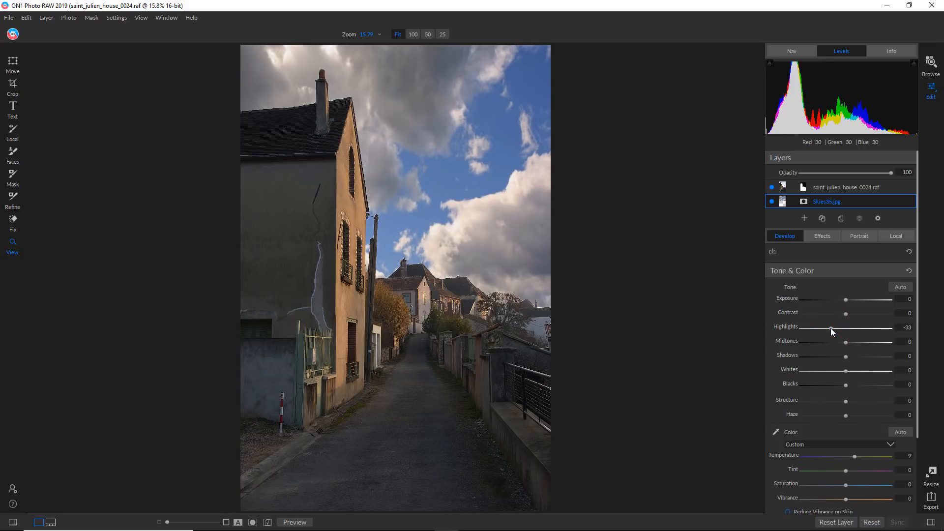
{"action": "left_click_drag", "start_coordinate": [830, 329], "coordinate": [827, 331]}
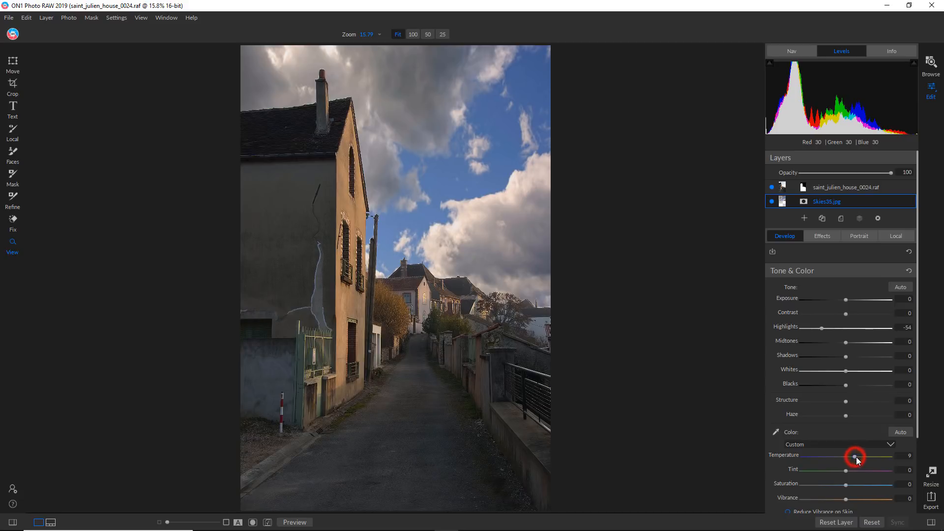
{"action": "left_click_drag", "start_coordinate": [855, 457], "coordinate": [858, 462]}
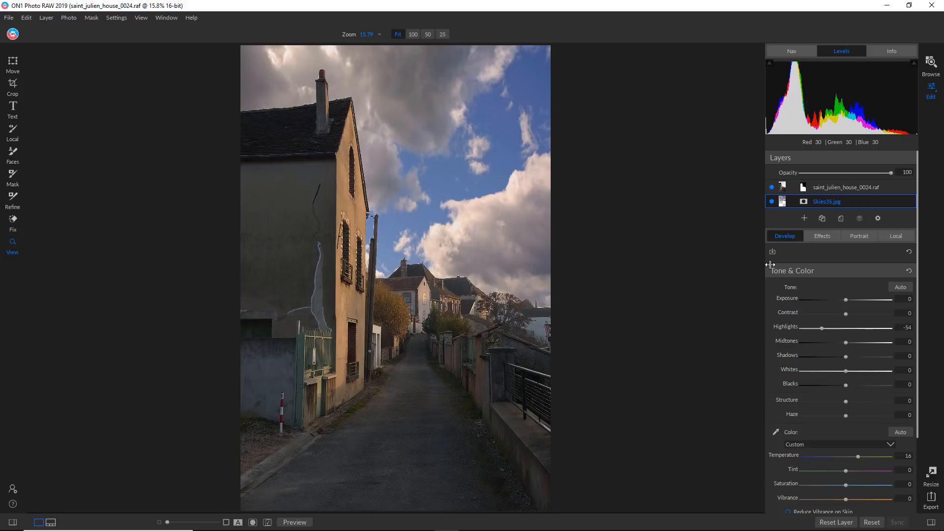
Step: Create a new stamped layer from the visible layers, above the masked saint_julien_house_0024.raf layer
{"action": "left_click", "coordinate": [837, 188]}
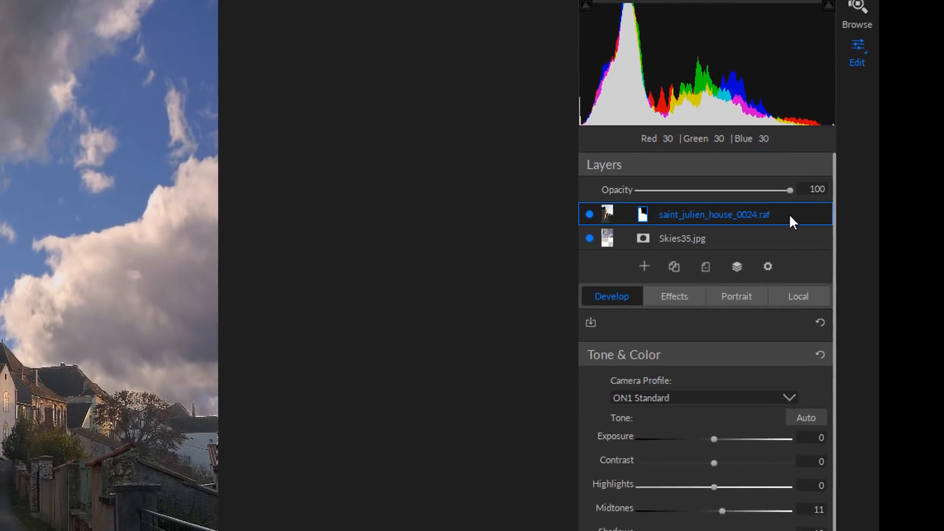
{"action": "right_click", "coordinate": [889, 188]}
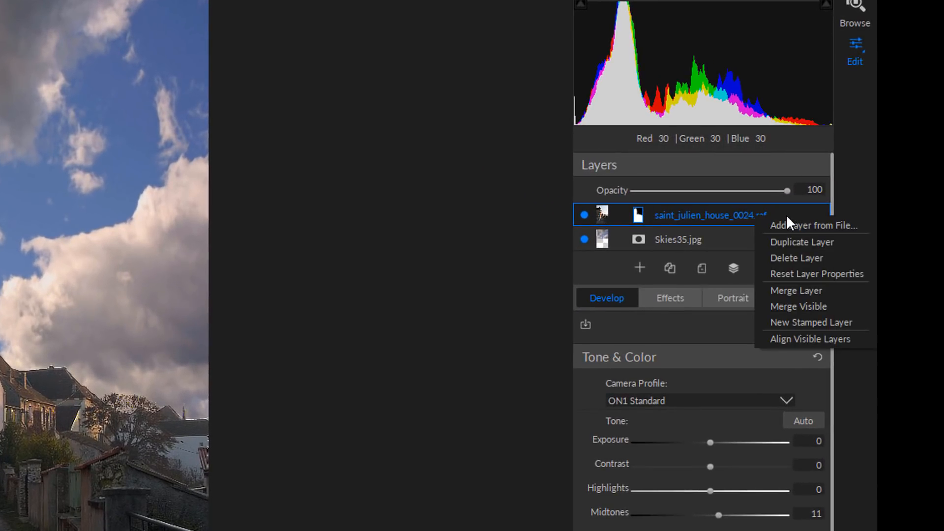
{"action": "left_click", "coordinate": [834, 323]}
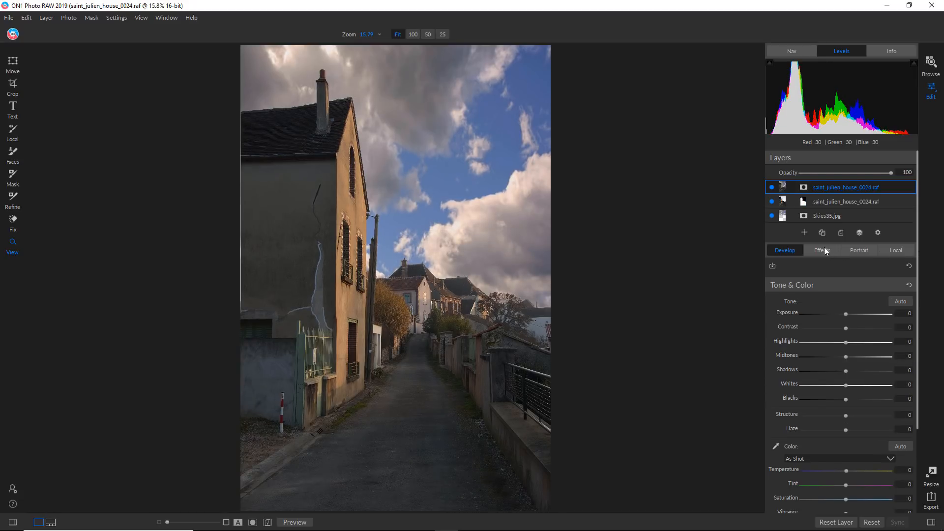
Step: Add a Black & White effect filter to the stamped layer and reduce the filter's opacity to 23
{"action": "left_click", "coordinate": [825, 250]}
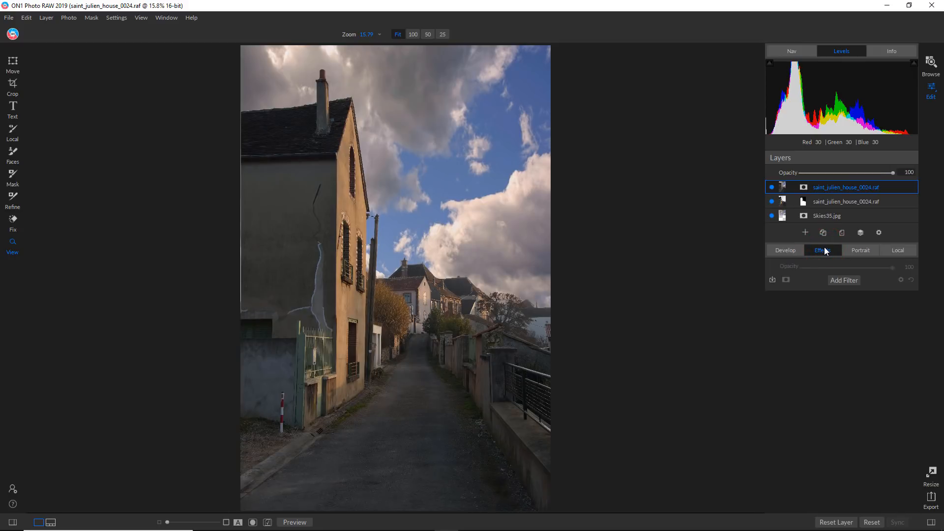
{"action": "left_click", "coordinate": [846, 281]}
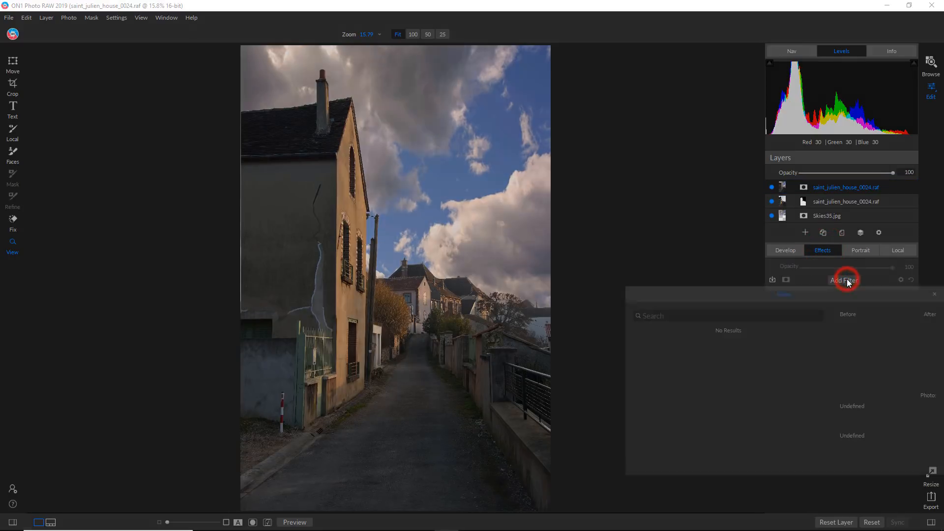
{"action": "left_click", "coordinate": [651, 342]}
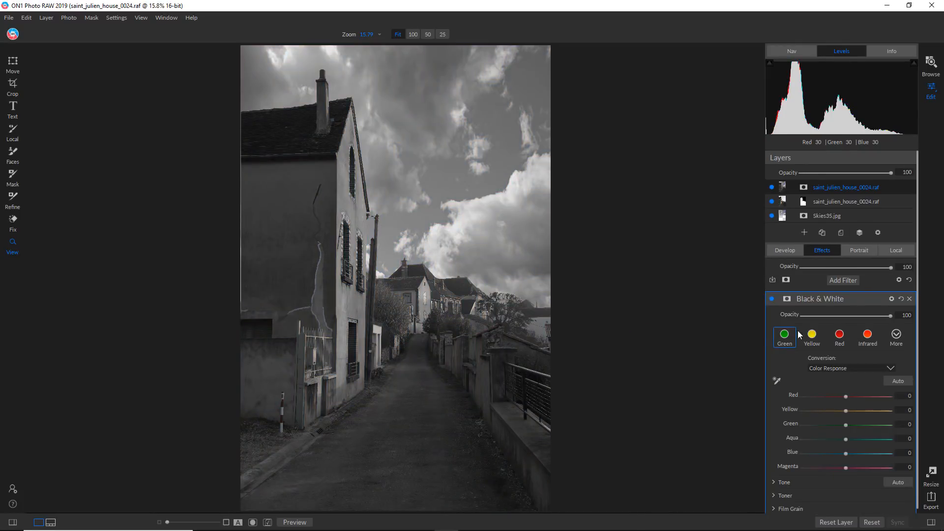
{"action": "left_click", "coordinate": [827, 315]}
{"action": "left_click", "coordinate": [824, 315]}
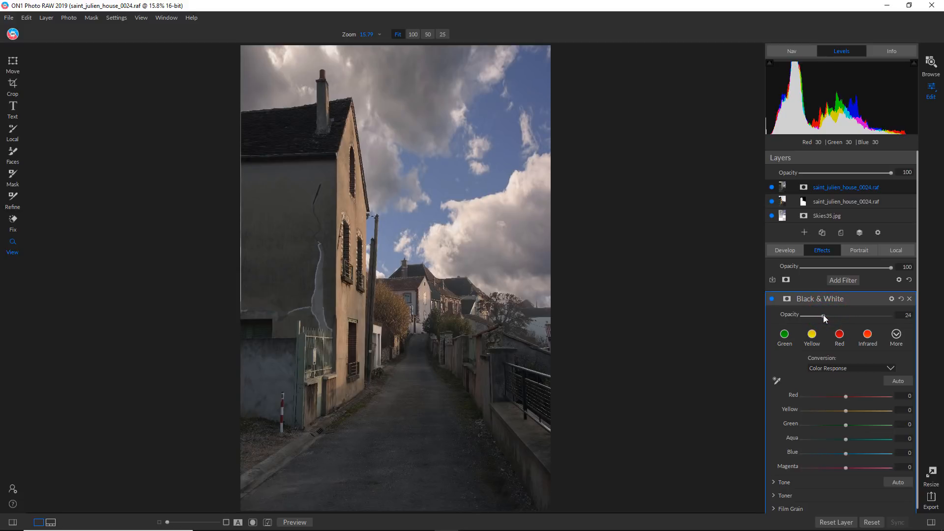
{"action": "left_click_drag", "start_coordinate": [823, 316], "coordinate": [824, 315]}
Step: Crop the image to 4x5 (8x10), keeping the whole chimney in frame and trimming the lower street and a sliver of the sides
{"action": "left_click", "coordinate": [13, 84]}
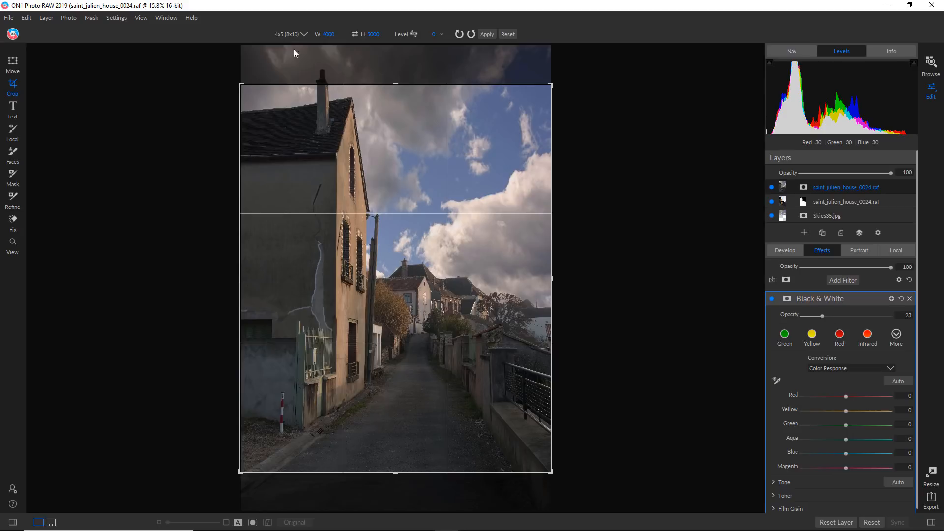
{"action": "left_click_drag", "start_coordinate": [384, 169], "coordinate": [387, 202]}
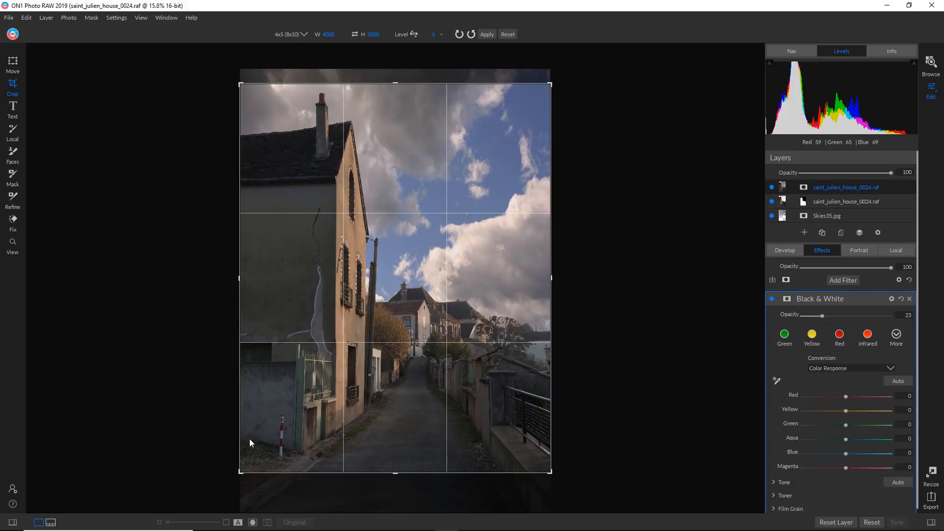
{"action": "left_click_drag", "start_coordinate": [241, 473], "coordinate": [244, 474]}
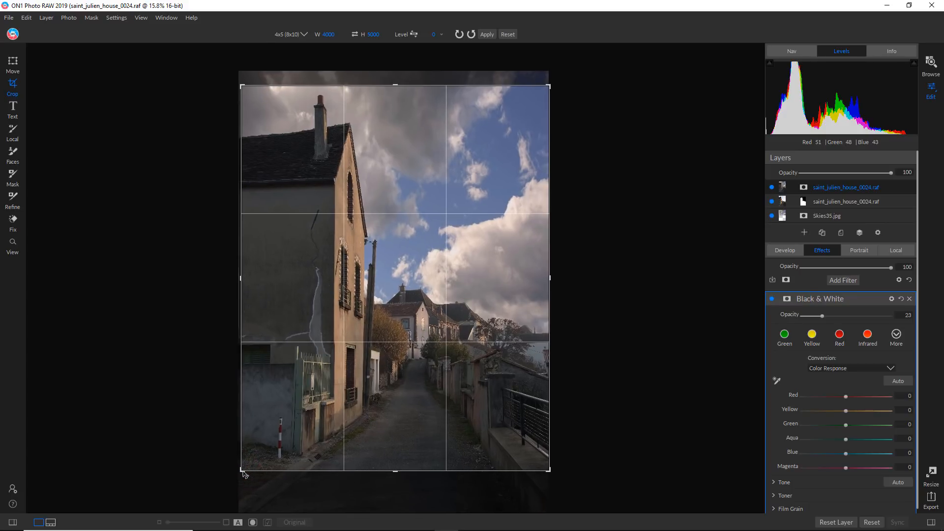
{"action": "left_click_drag", "start_coordinate": [350, 392], "coordinate": [351, 392]}
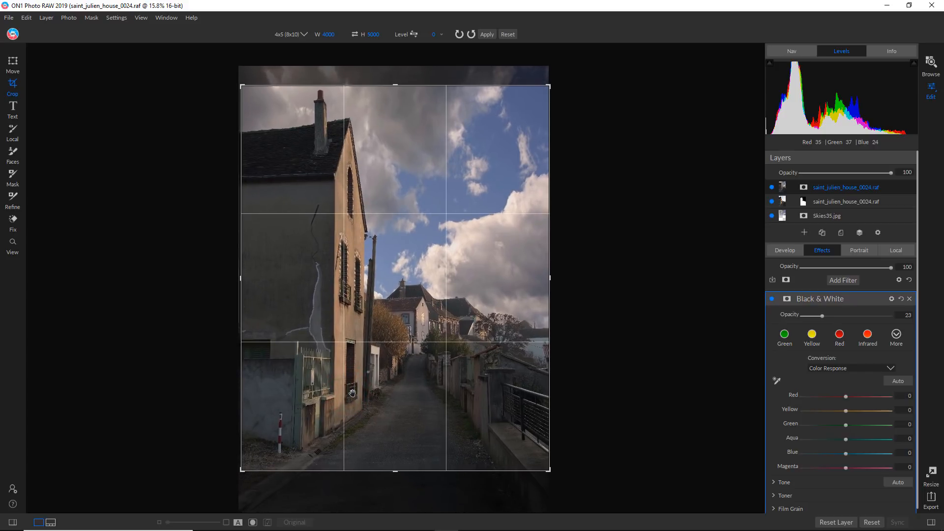
{"action": "key", "text": "Return"}
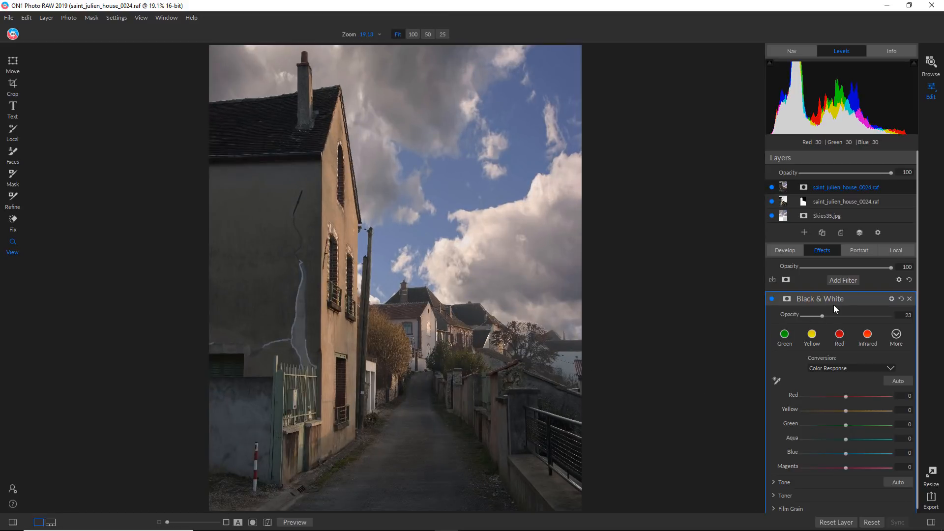
Step: Raise the Black & White filter's opacity slightly, to just under 35
{"action": "left_click_drag", "start_coordinate": [823, 315], "coordinate": [825, 314]}
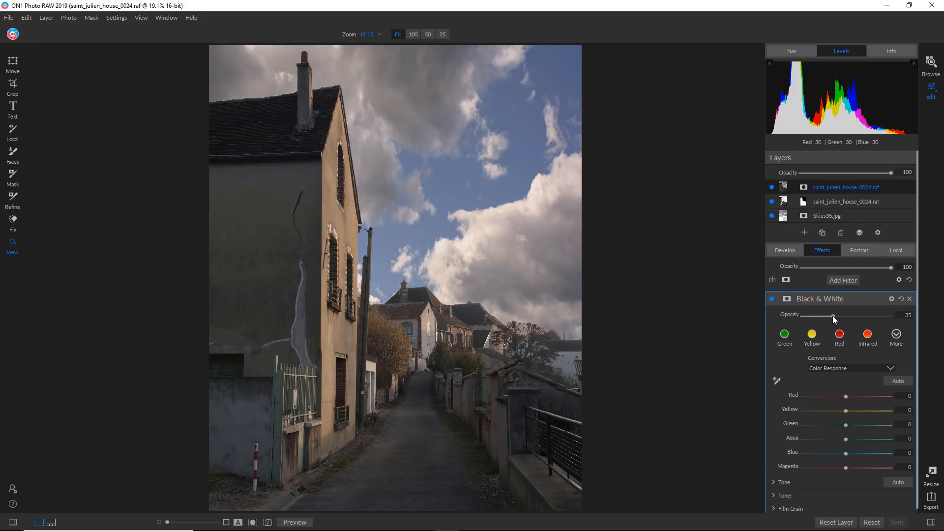
{"action": "left_click_drag", "start_coordinate": [832, 316], "coordinate": [830, 316]}
{"action": "left_click", "coordinate": [837, 295]}
Step: Add a second Black & White filter to the stamped layer and set its toner type to Antique Yellow
{"action": "left_click", "coordinate": [844, 280]}
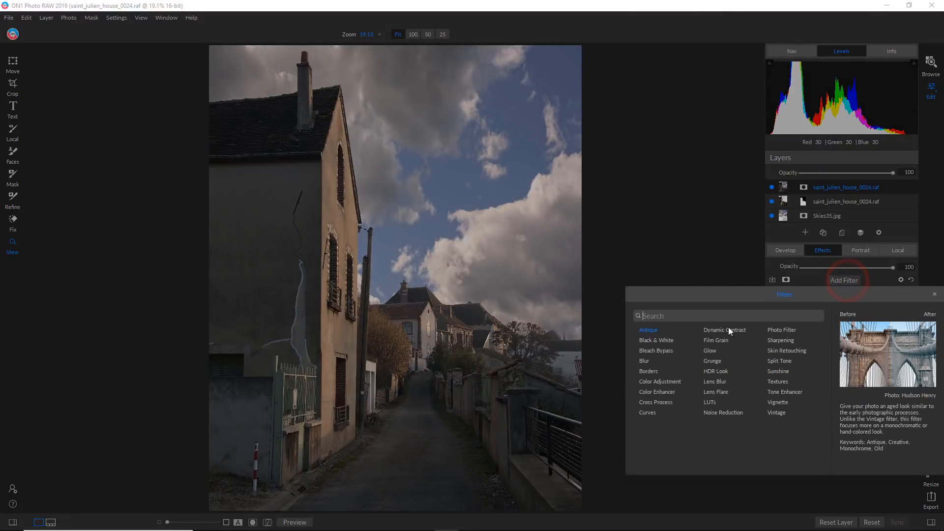
{"action": "left_click", "coordinate": [663, 340]}
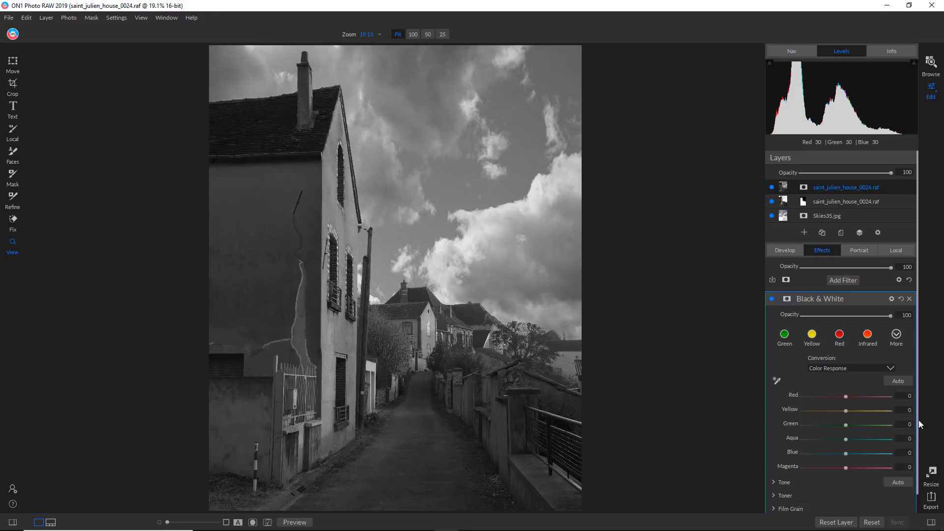
{"action": "left_click_drag", "start_coordinate": [917, 425], "coordinate": [917, 446]}
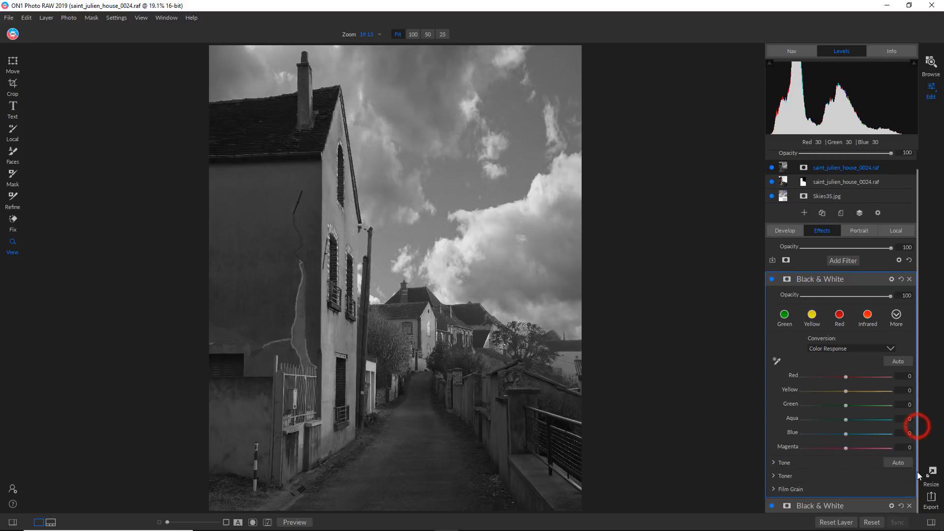
{"action": "left_click", "coordinate": [792, 478]}
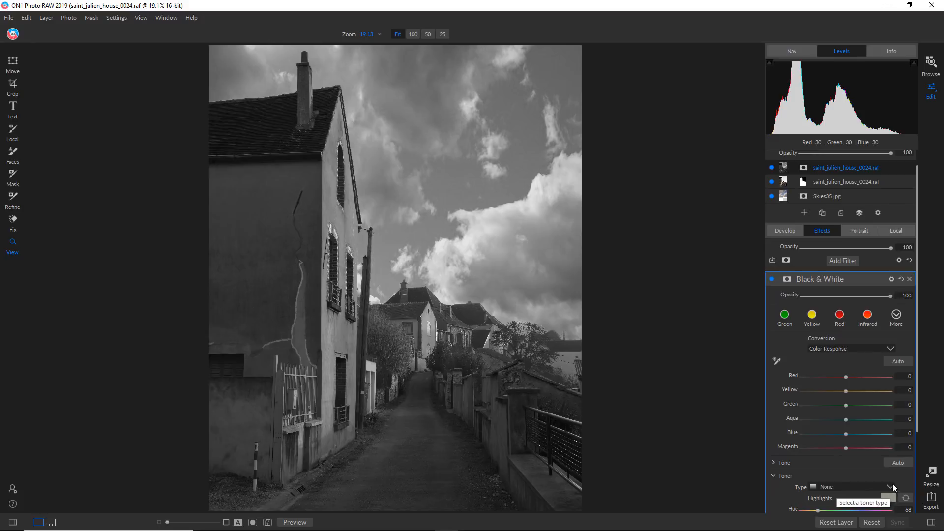
{"action": "left_click", "coordinate": [889, 486]}
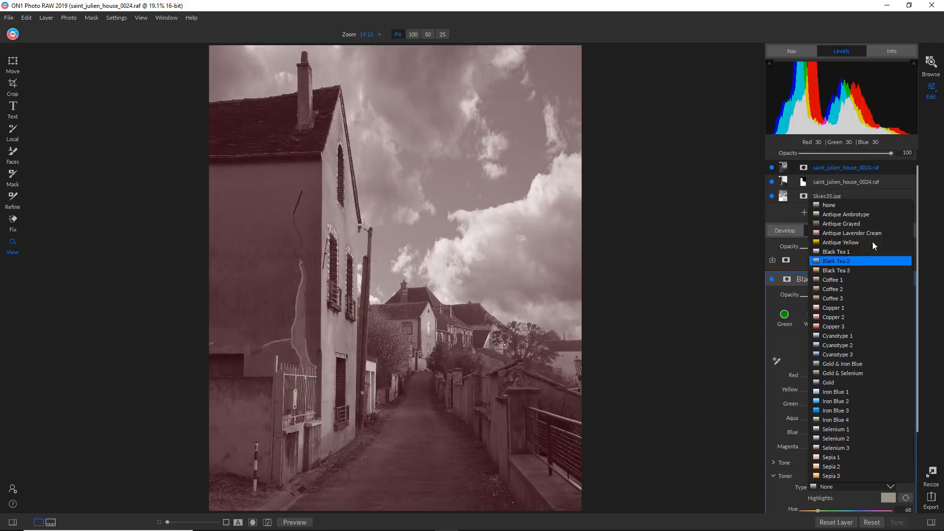
{"action": "left_click", "coordinate": [871, 242]}
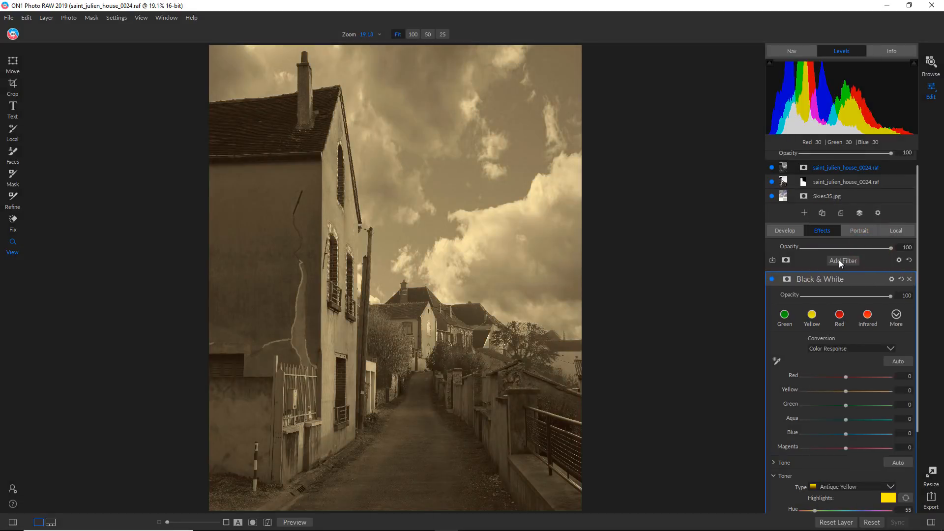
Step: Try lowering the overall effects opacity to 32, and restore it to 100
{"action": "left_click", "coordinate": [891, 248]}
{"action": "left_click_drag", "start_coordinate": [891, 250], "coordinate": [830, 249]}
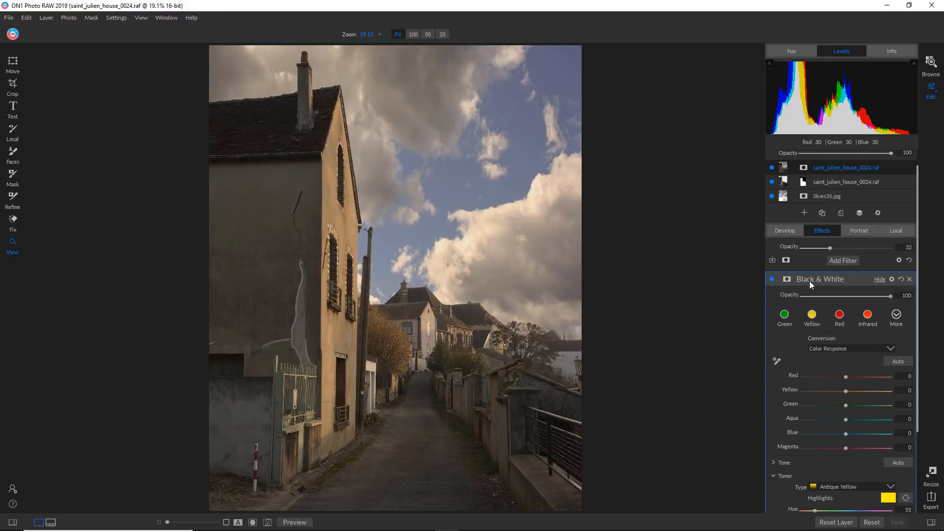
{"action": "left_click", "coordinate": [829, 247]}
{"action": "left_click_drag", "start_coordinate": [844, 249], "coordinate": [895, 250]}
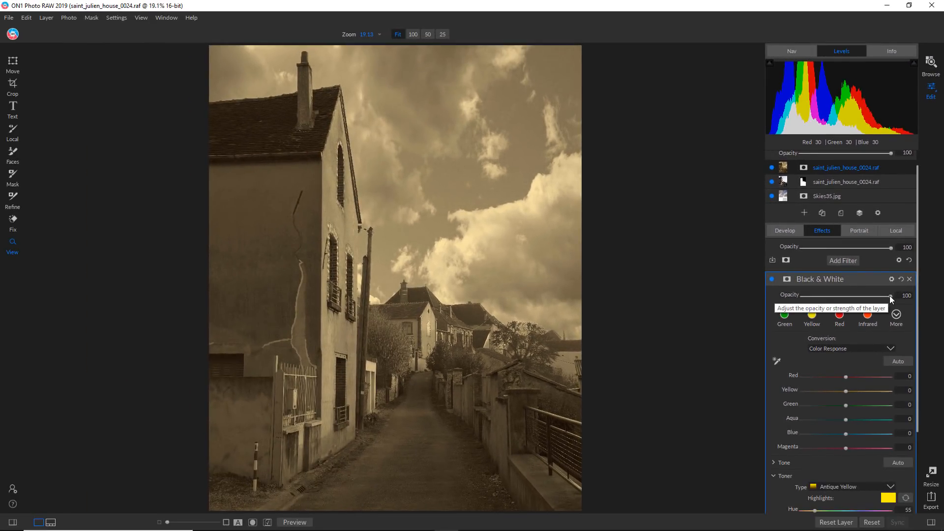
Step: Lower the Antique Yellow Black & White filter's opacity to 38 and compare the photo with and without the filter
{"action": "left_click_drag", "start_coordinate": [889, 296], "coordinate": [835, 296]}
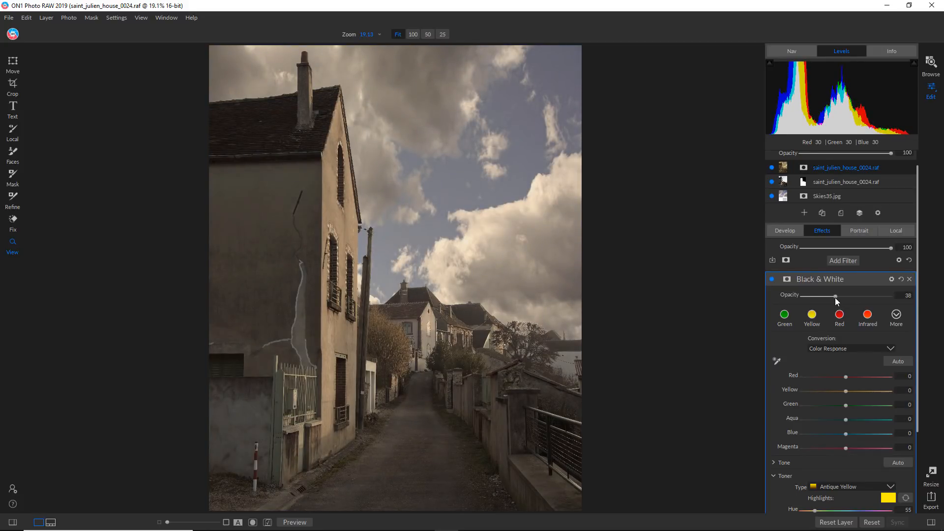
{"action": "left_click", "coordinate": [774, 279]}
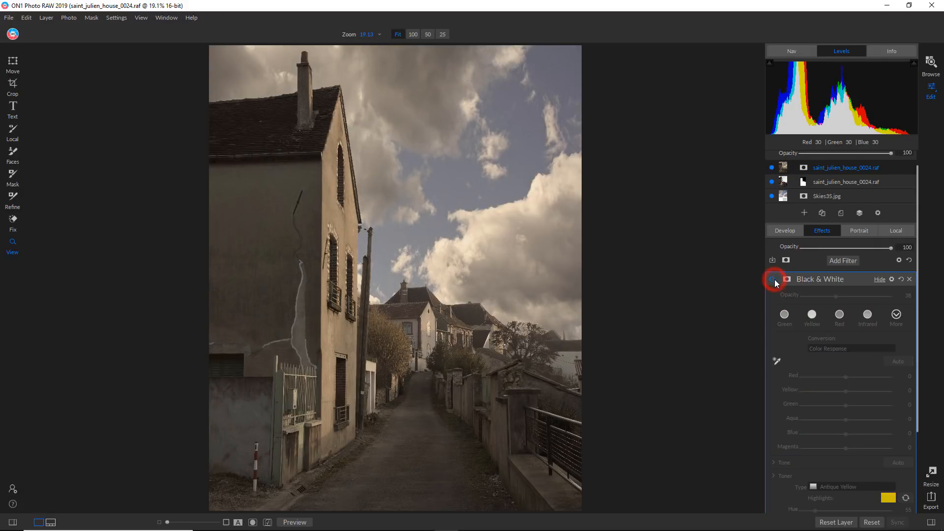
{"action": "left_click", "coordinate": [774, 279]}
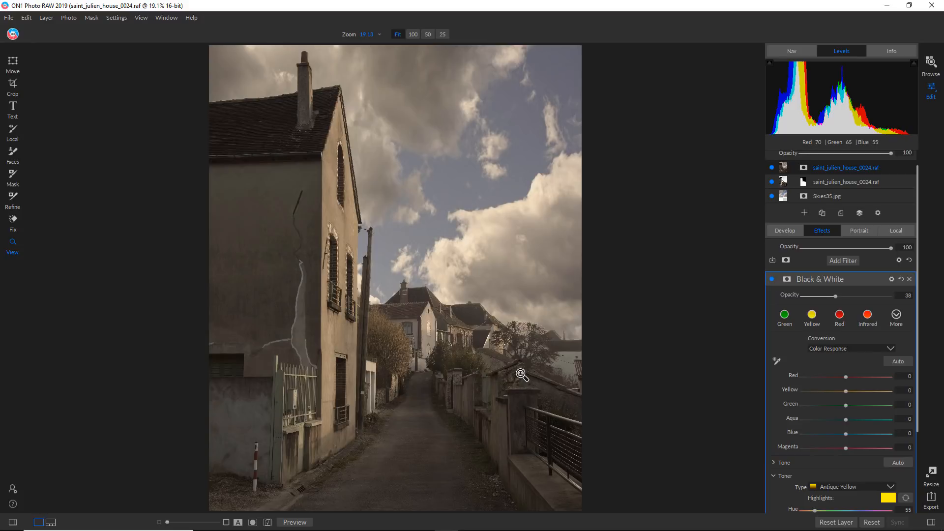
Step: Add a Dynamic Contrast filter with Medium set to 29 and Large set to 44
{"action": "left_click", "coordinate": [826, 277]}
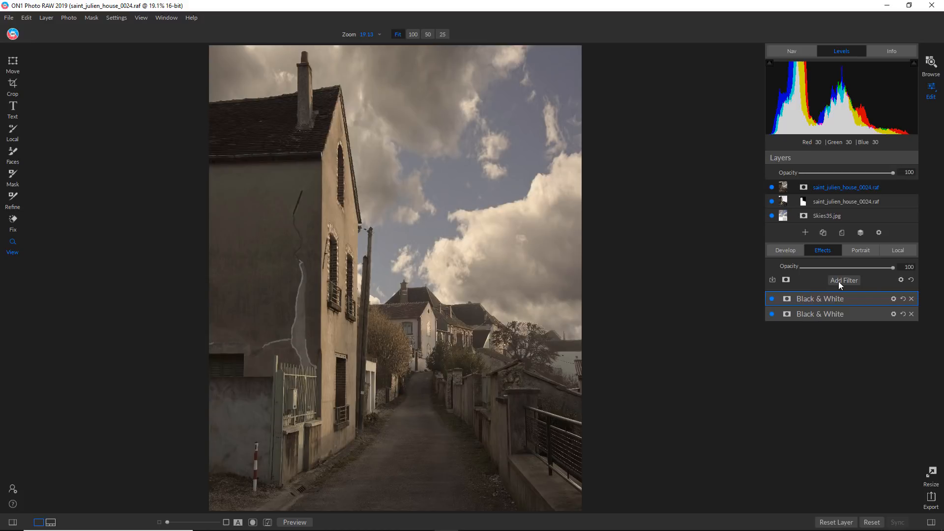
{"action": "left_click", "coordinate": [840, 281]}
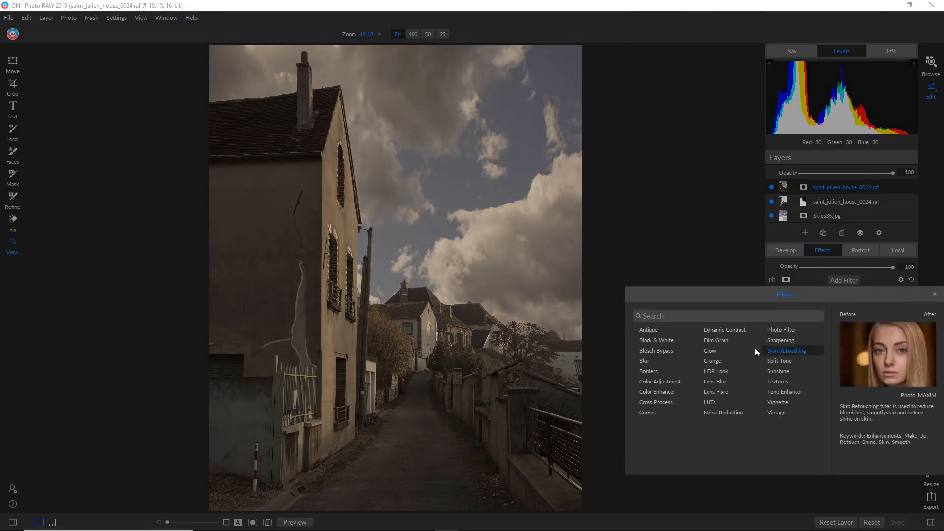
{"action": "left_click", "coordinate": [733, 330]}
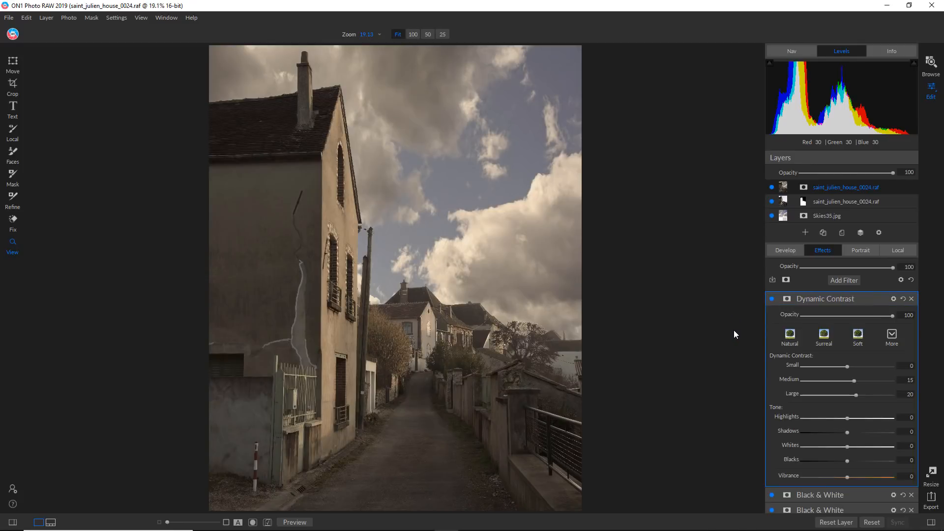
{"action": "left_click", "coordinate": [862, 379]}
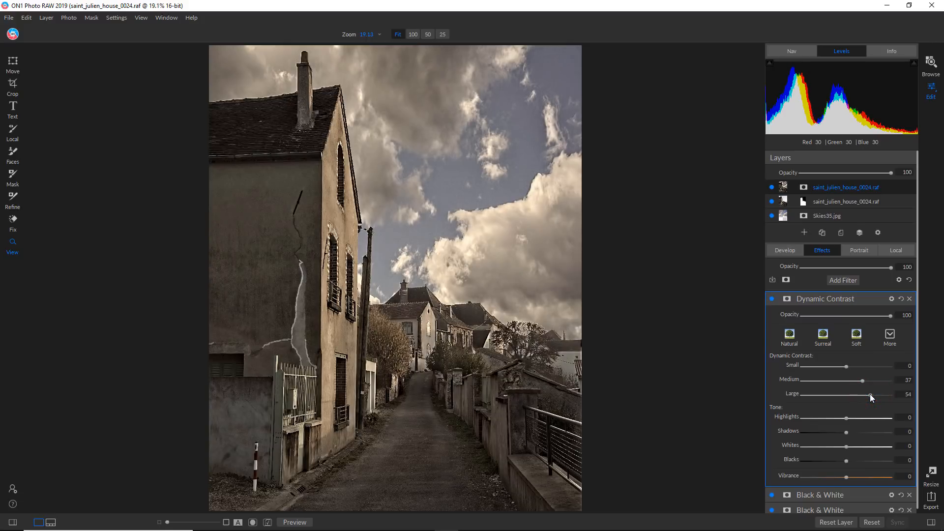
{"action": "left_click_drag", "start_coordinate": [869, 394], "coordinate": [859, 381]}
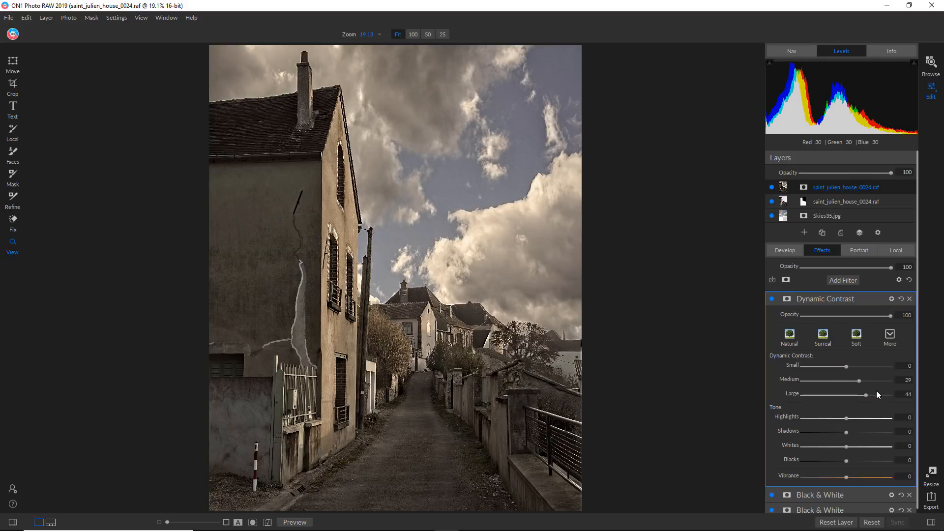
Step: Invert the Dynamic Contrast filter's mask and set the masking brush to Paint In at 60 opacity
{"action": "left_click", "coordinate": [787, 300]}
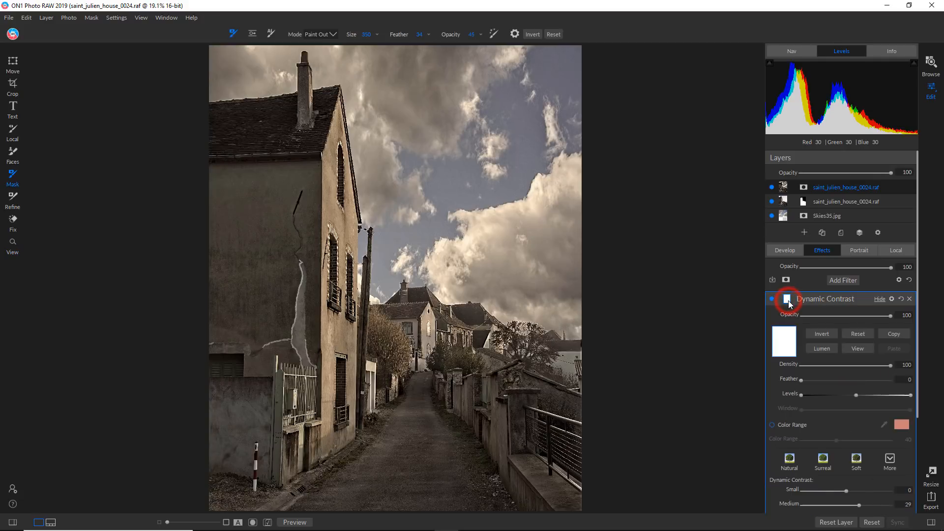
{"action": "left_click", "coordinate": [825, 335]}
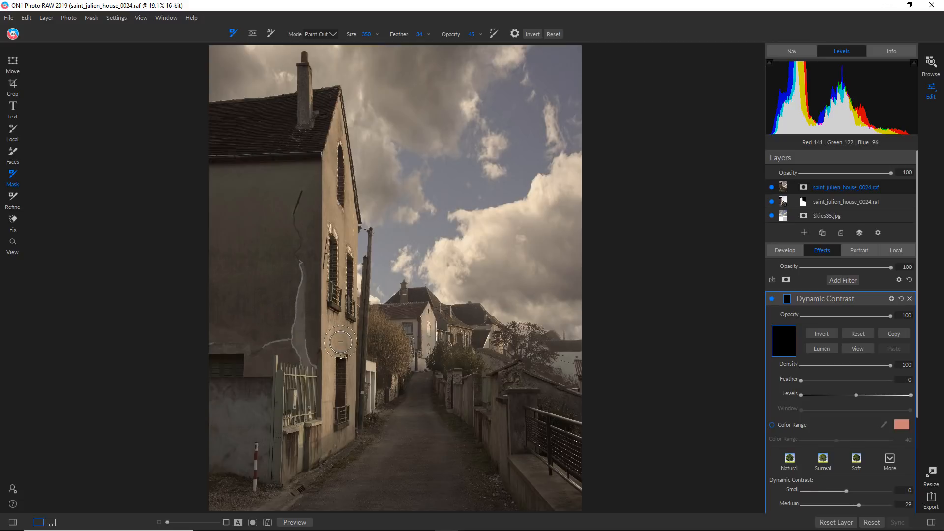
{"action": "key", "text": "alt"}
{"action": "left_click", "coordinate": [480, 35]}
Step: Paint Dynamic Contrast into the street, the curbs, the large house's shaded wall and the distant houses, and compare with the filter off
{"action": "left_click", "coordinate": [421, 393]}
{"action": "left_click", "coordinate": [259, 492]}
{"action": "left_click", "coordinate": [225, 441]}
{"action": "left_click", "coordinate": [265, 322]}
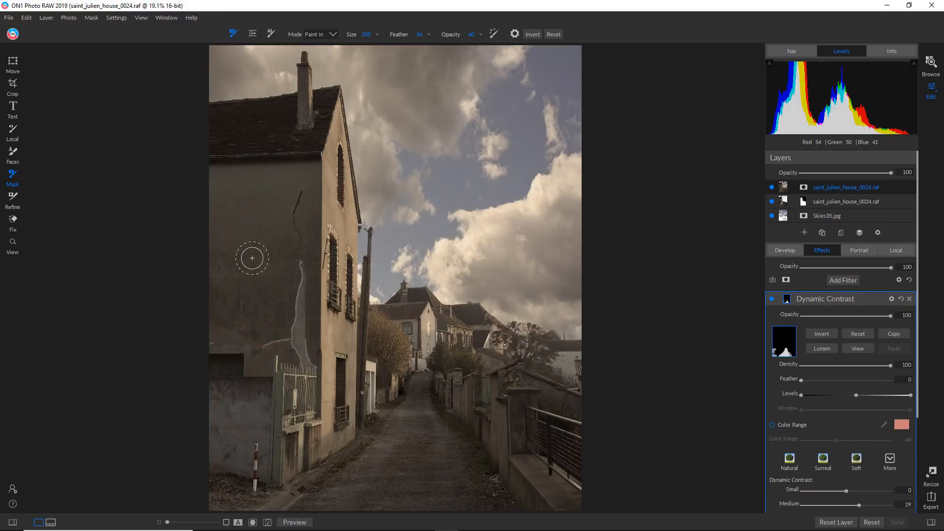
{"action": "mouse_move", "coordinate": [300, 280]}
{"action": "left_mouse_down"}
{"action": "mouse_move", "coordinate": [294, 342]}
{"action": "mouse_move", "coordinate": [268, 339]}
{"action": "left_mouse_up"}
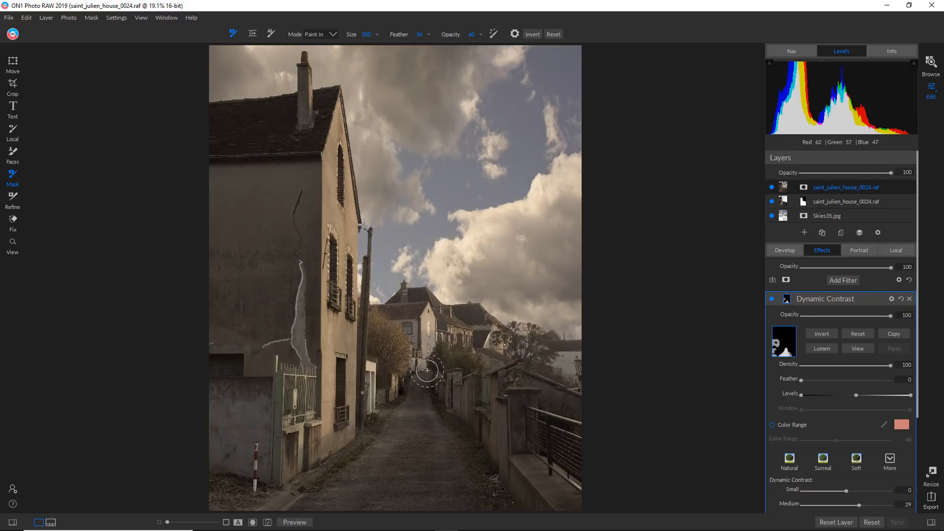
{"action": "left_click", "coordinate": [554, 500]}
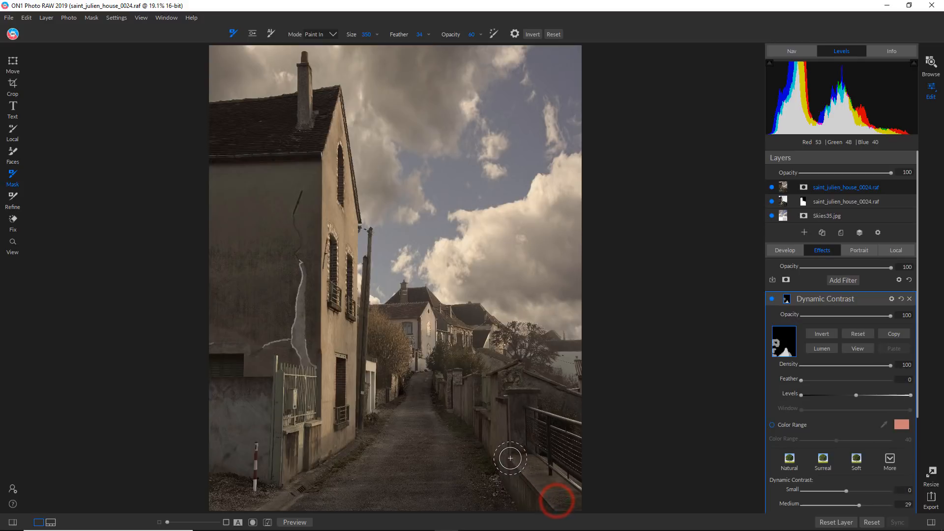
{"action": "left_click", "coordinate": [499, 496]}
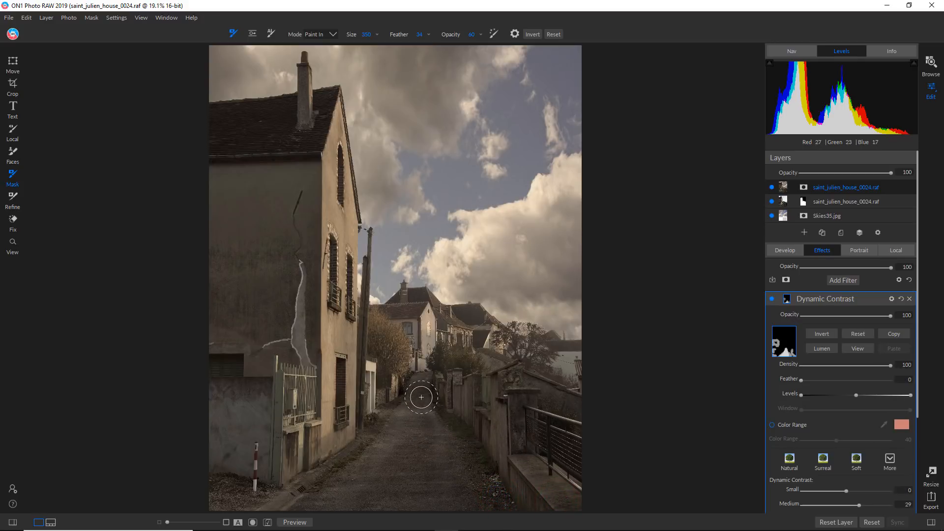
{"action": "mouse_move", "coordinate": [403, 436]}
{"action": "left_mouse_down"}
{"action": "mouse_move", "coordinate": [360, 482]}
{"action": "mouse_move", "coordinate": [317, 502]}
{"action": "mouse_move", "coordinate": [372, 445]}
{"action": "left_mouse_up"}
{"action": "left_click", "coordinate": [457, 327]}
{"action": "left_click", "coordinate": [423, 322]}
{"action": "left_click", "coordinate": [772, 299]}
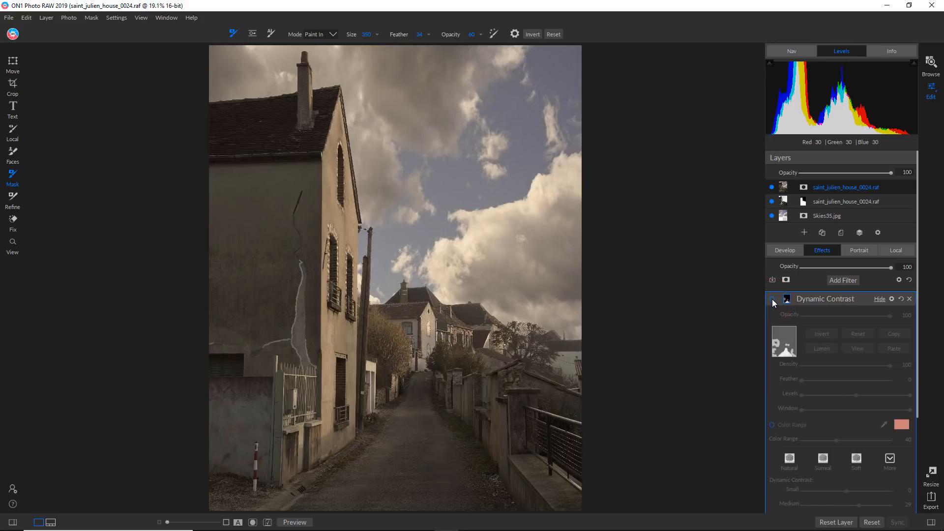
{"action": "left_click", "coordinate": [772, 299]}
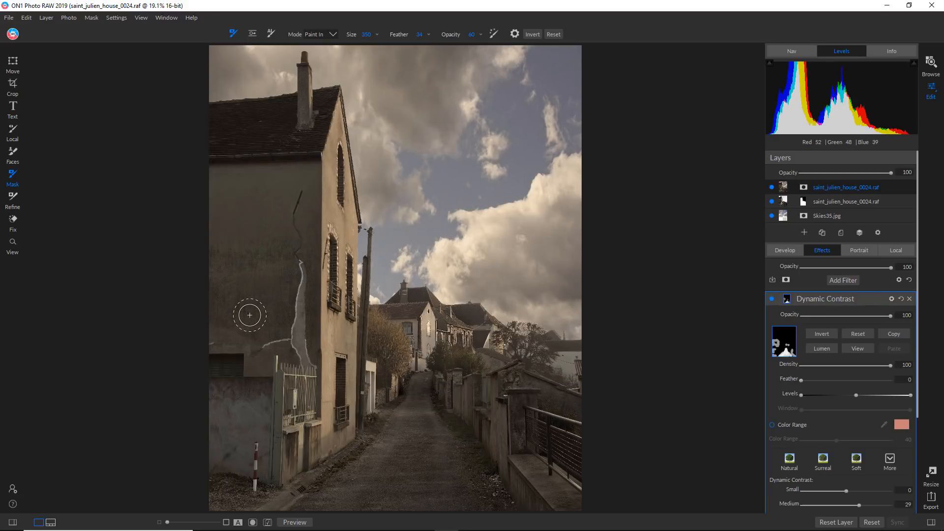
Step: Switch the masking brush to Paint Out and remove Dynamic Contrast along the pale crack in the large house's wall
{"action": "key", "text": "x"}
{"action": "left_click", "coordinate": [300, 262]}
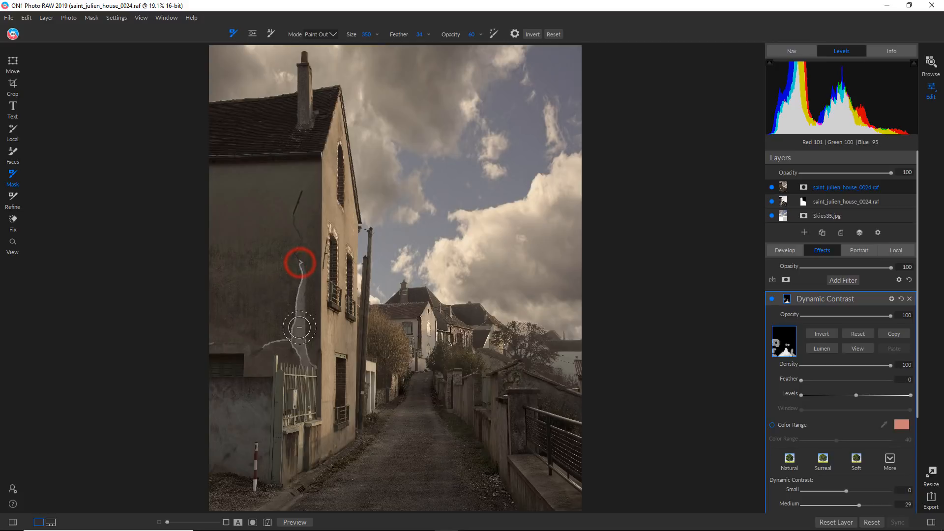
{"action": "mouse_move", "coordinate": [299, 327]}
{"action": "left_mouse_down"}
{"action": "mouse_move", "coordinate": [304, 361]}
{"action": "mouse_move", "coordinate": [298, 349]}
{"action": "mouse_move", "coordinate": [271, 344]}
{"action": "mouse_move", "coordinate": [299, 319]}
{"action": "mouse_move", "coordinate": [301, 283]}
{"action": "left_mouse_up"}
{"action": "left_click_drag", "start_coordinate": [278, 358], "coordinate": [265, 338]}
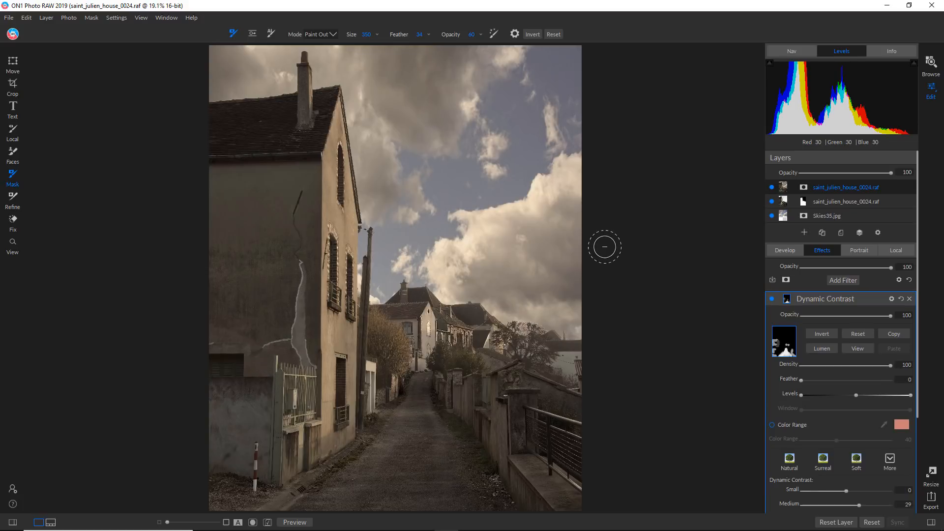
Step: Add a Textures filter using the Monochrome 08 texture from the Monochrome category in Subtle mode
{"action": "left_click", "coordinate": [842, 280]}
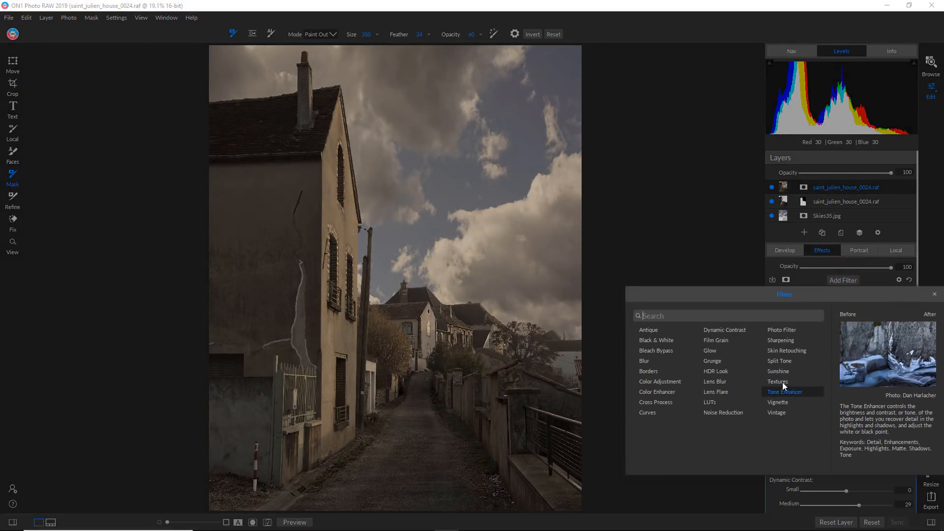
{"action": "left_click", "coordinate": [783, 382]}
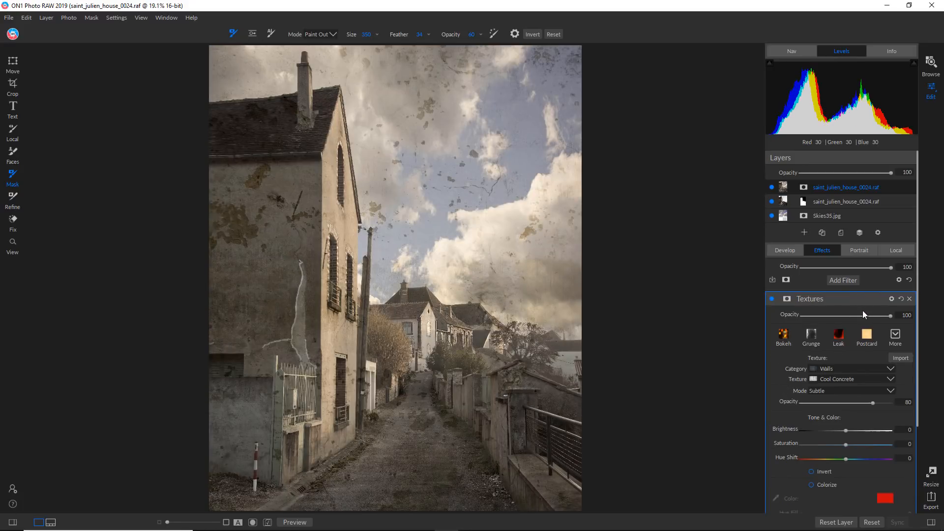
{"action": "left_click", "coordinate": [871, 368]}
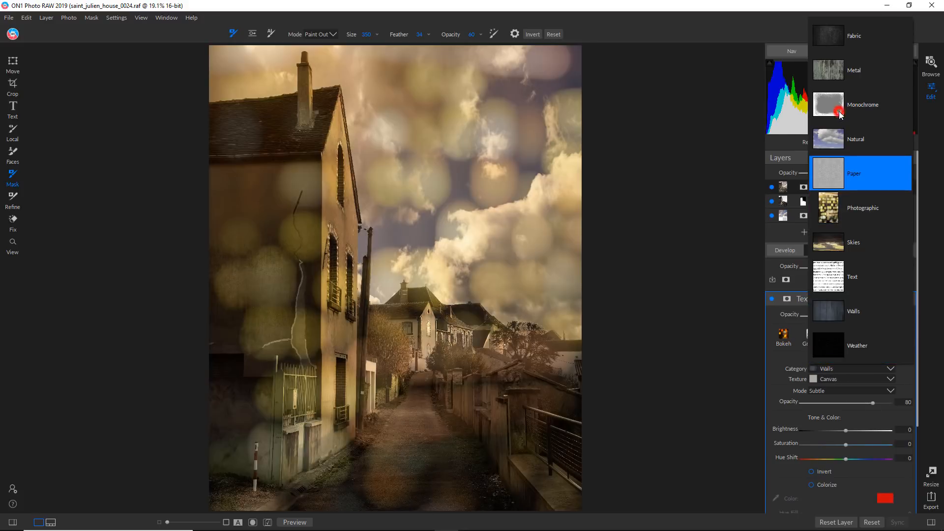
{"action": "left_click", "coordinate": [850, 105]}
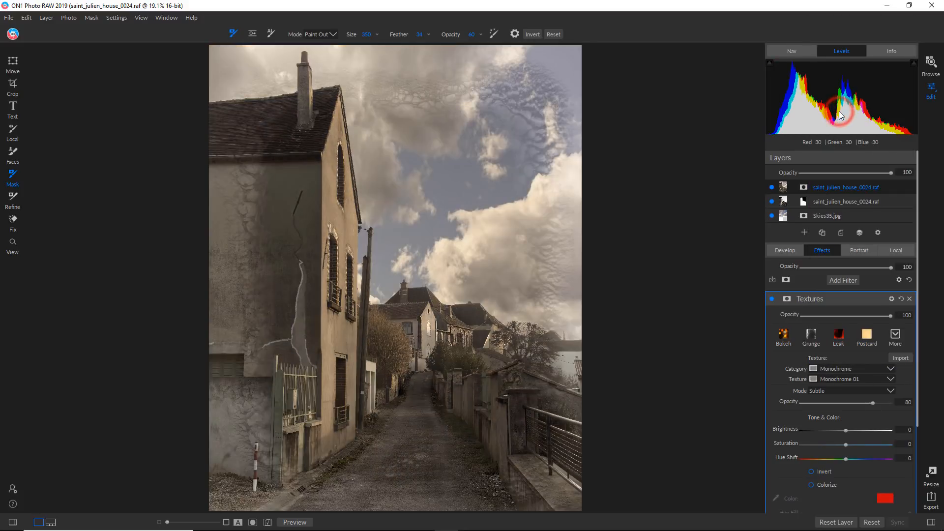
{"action": "left_click", "coordinate": [871, 377]}
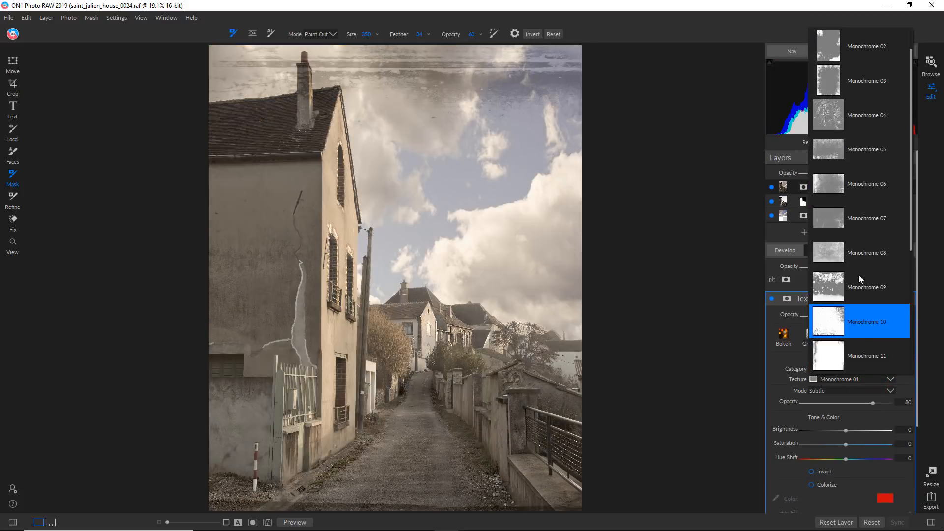
{"action": "left_click", "coordinate": [859, 258]}
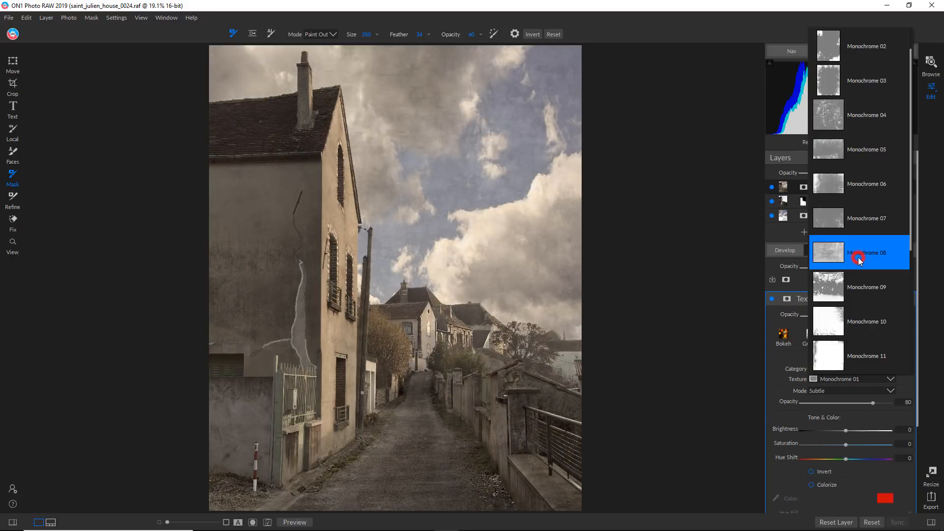
{"action": "left_click", "coordinate": [855, 391]}
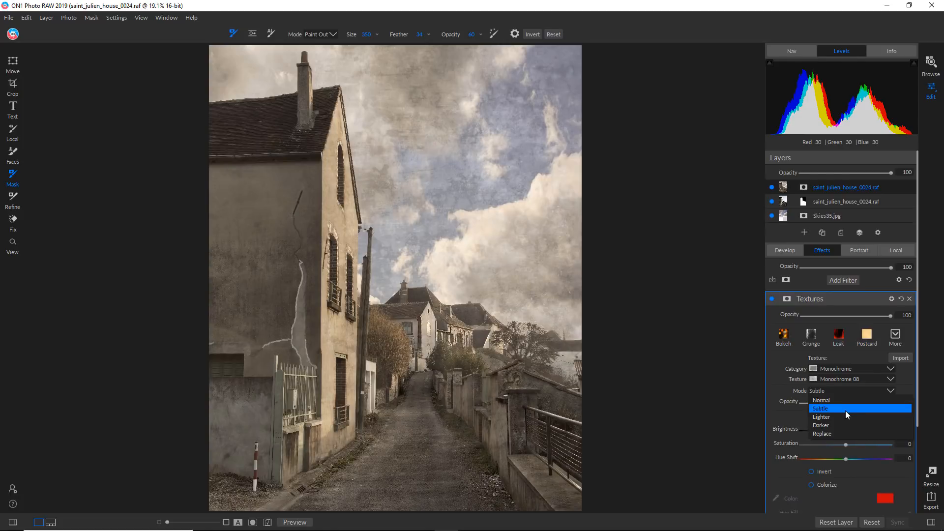
{"action": "left_click", "coordinate": [844, 410]}
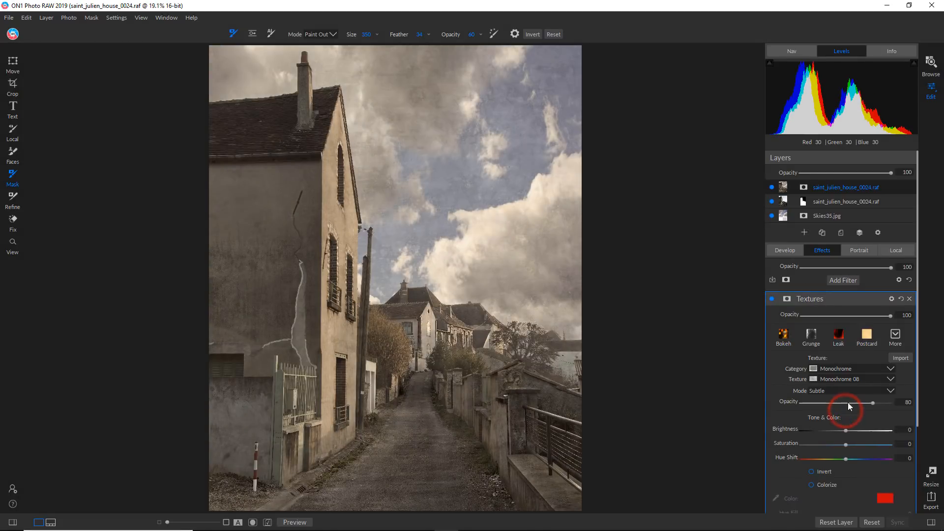
Step: Set the Textures filter's overall opacity to 91 and its brightness to -50, comparing the photo with and without the filter
{"action": "left_click_drag", "start_coordinate": [889, 315], "coordinate": [881, 323]}
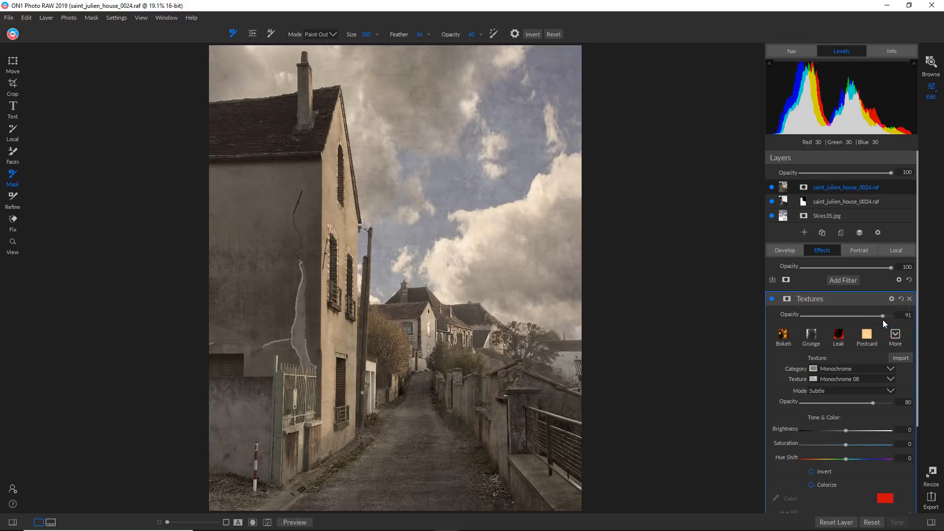
{"action": "left_click", "coordinate": [772, 298]}
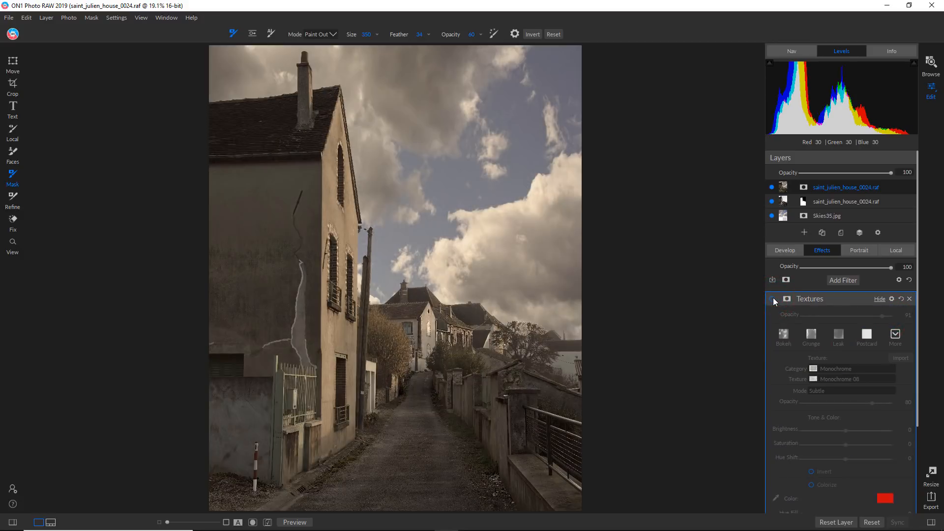
{"action": "left_click", "coordinate": [773, 298]}
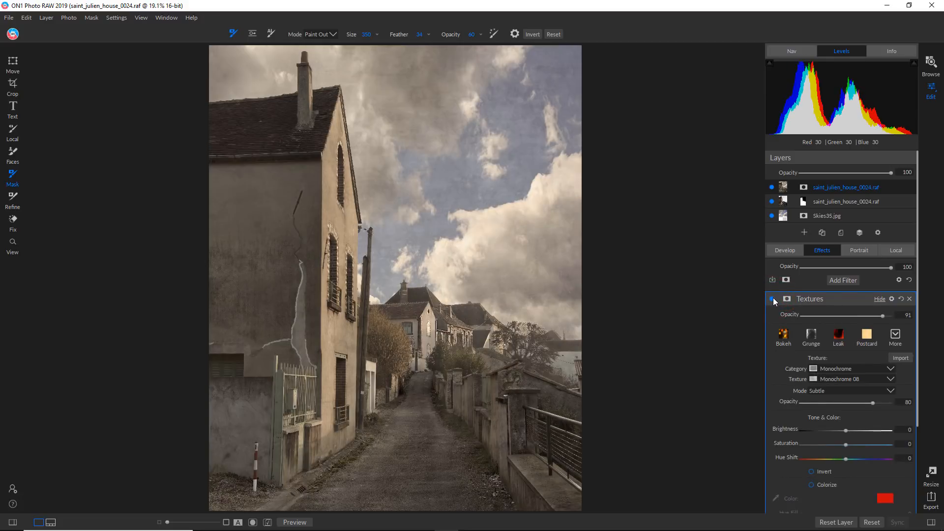
{"action": "left_click", "coordinate": [845, 431]}
{"action": "left_click_drag", "start_coordinate": [840, 431], "coordinate": [810, 432]}
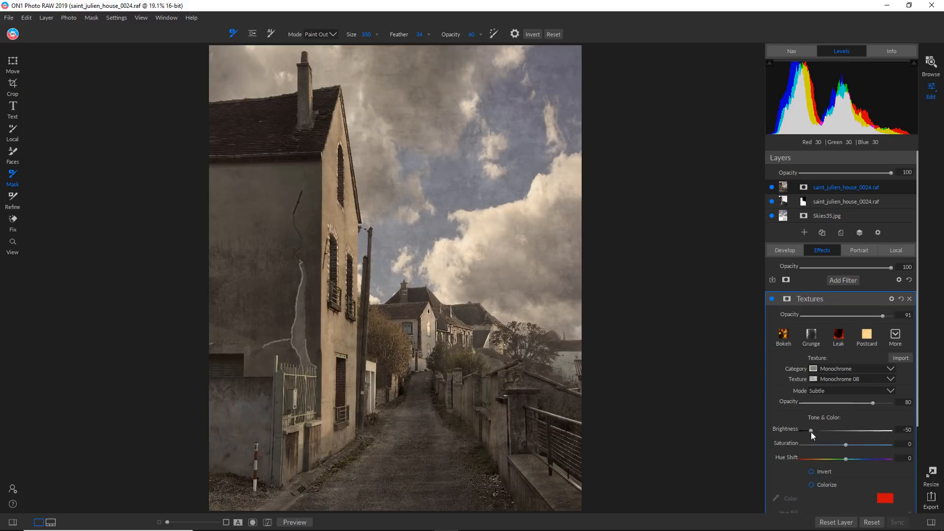
{"action": "left_click", "coordinate": [773, 299]}
{"action": "left_click", "coordinate": [773, 299]}
Step: Add a Vignette filter with the Big Softy preset, undoing and reapplying the preset to compare the edge darkening
{"action": "left_click", "coordinate": [842, 278]}
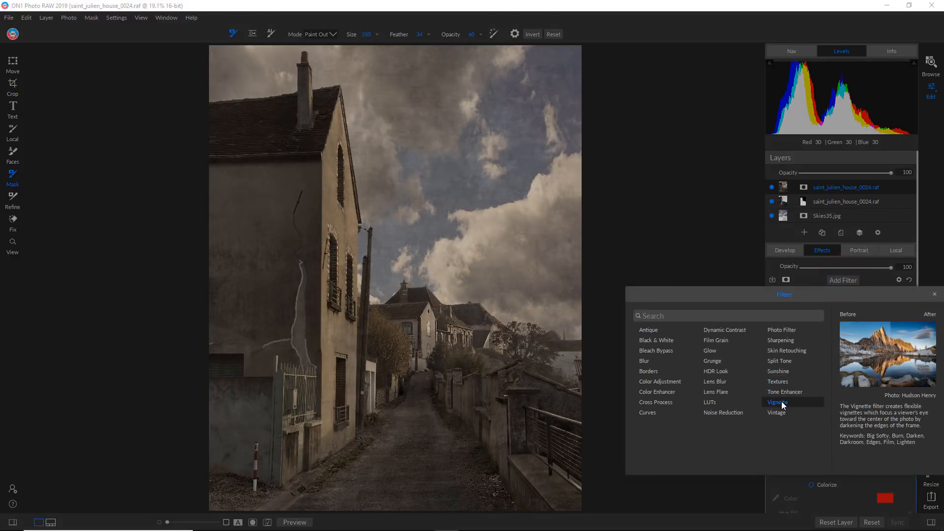
{"action": "left_click", "coordinate": [783, 403]}
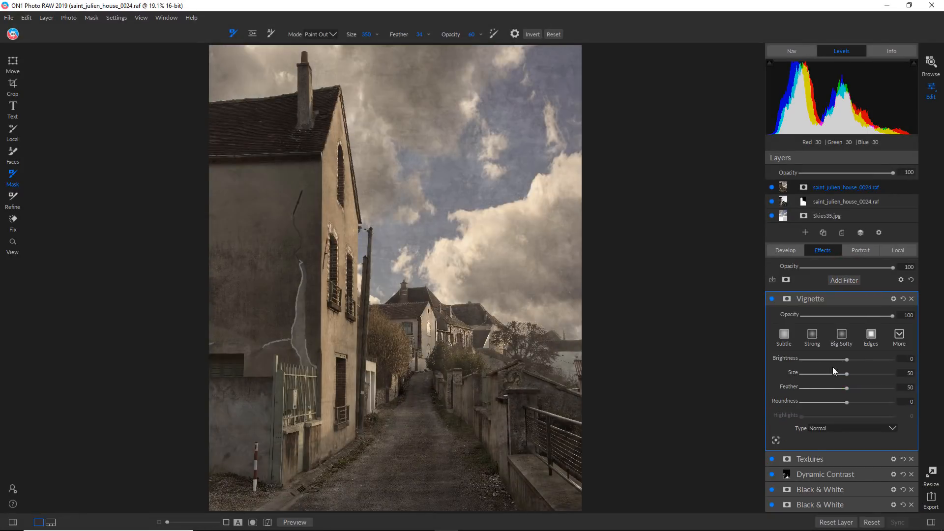
{"action": "left_click", "coordinate": [843, 335]}
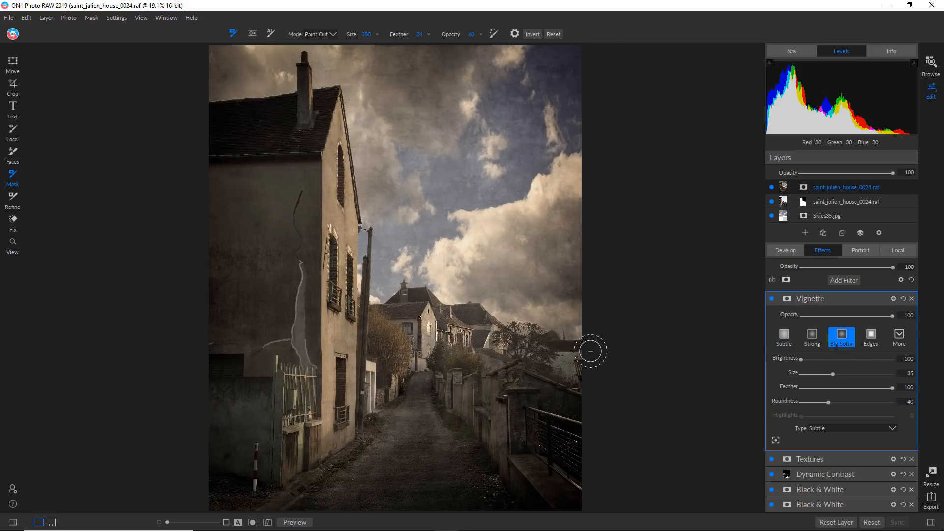
{"action": "key", "text": "ctrl+z"}
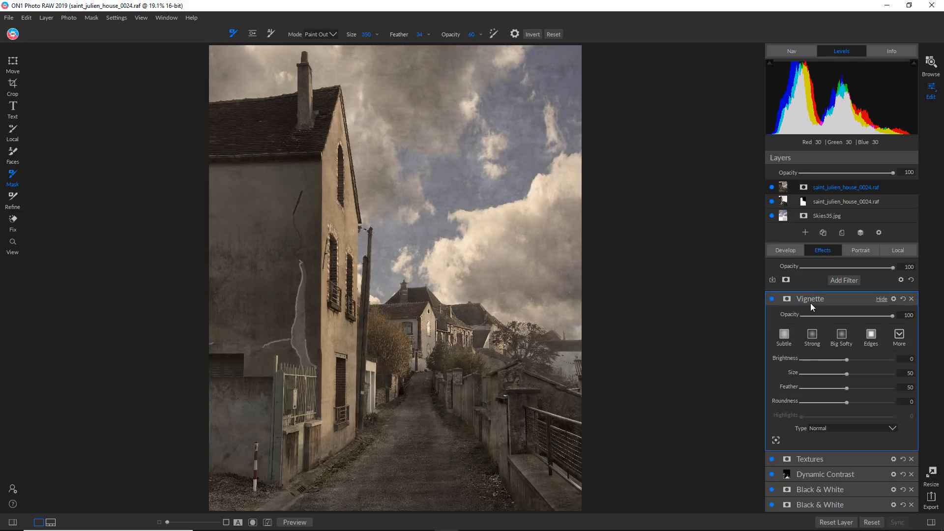
{"action": "left_click", "coordinate": [837, 337]}
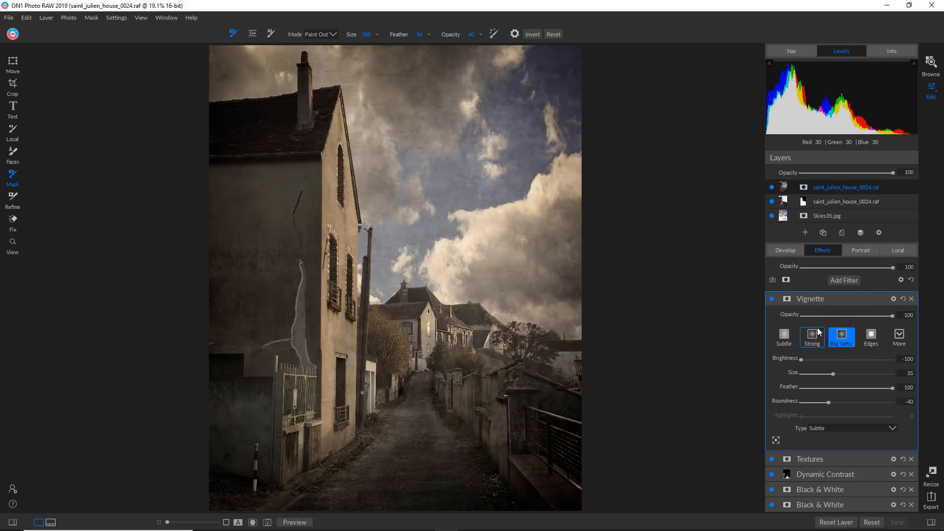
Step: Open the Vignette filter's mask settings and switch to the gradient Masking Bug
{"action": "left_click", "coordinate": [787, 299]}
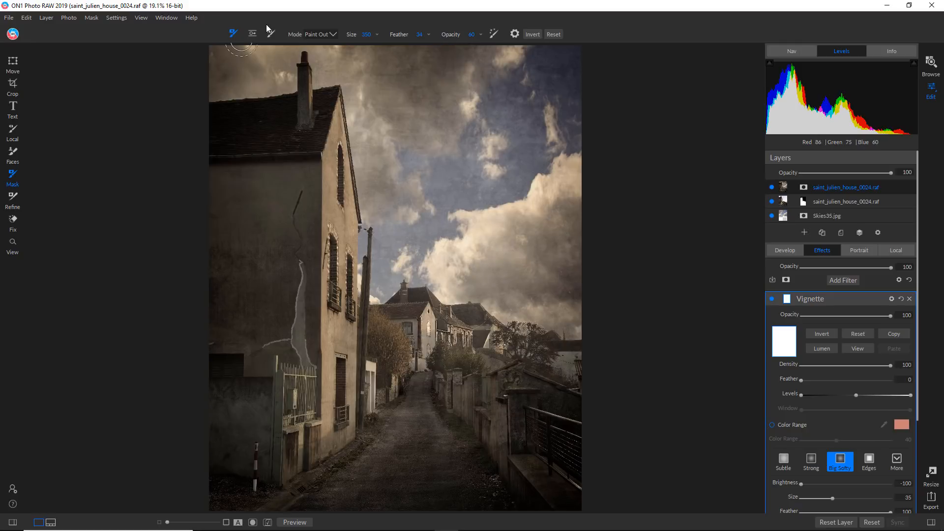
{"action": "left_click", "coordinate": [253, 35]}
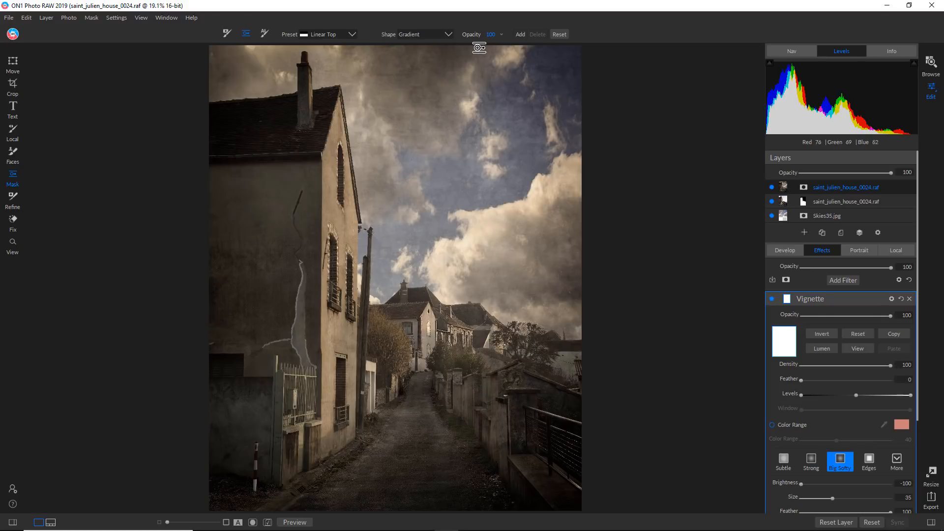
Step: Try a Linear Top gradient mask at 45 opacity across the distant houses on the vignette, then delete it
{"action": "left_click", "coordinate": [501, 35]}
{"action": "left_click_drag", "start_coordinate": [500, 45], "coordinate": [471, 45]}
{"action": "left_click", "coordinate": [405, 327]}
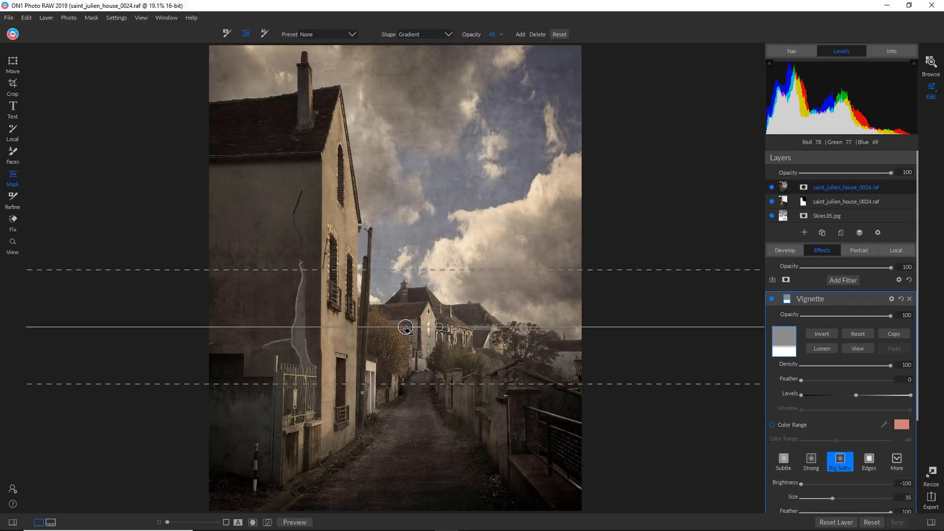
{"action": "key", "text": "Delete"}
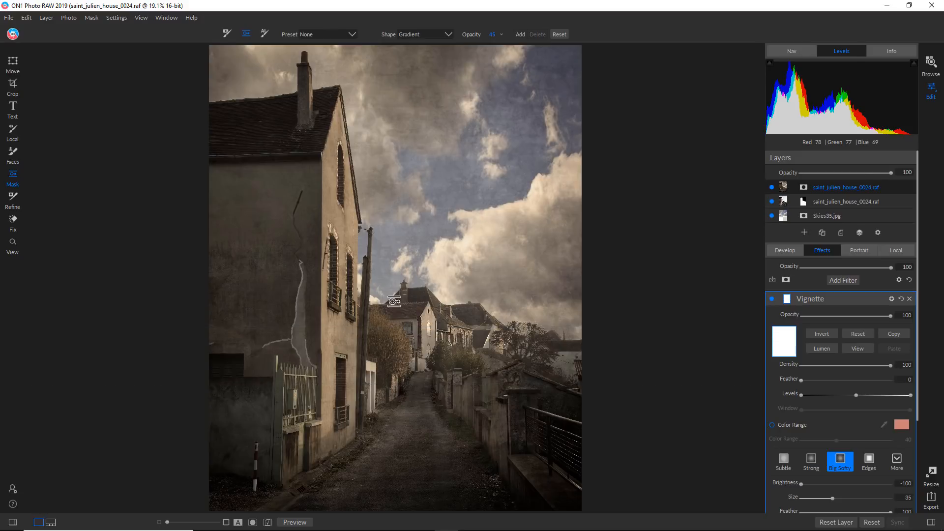
Step: Try a Linear Top gradient mask at 40 opacity just above the distant rooftops, then delete it
{"action": "left_click", "coordinate": [317, 35]}
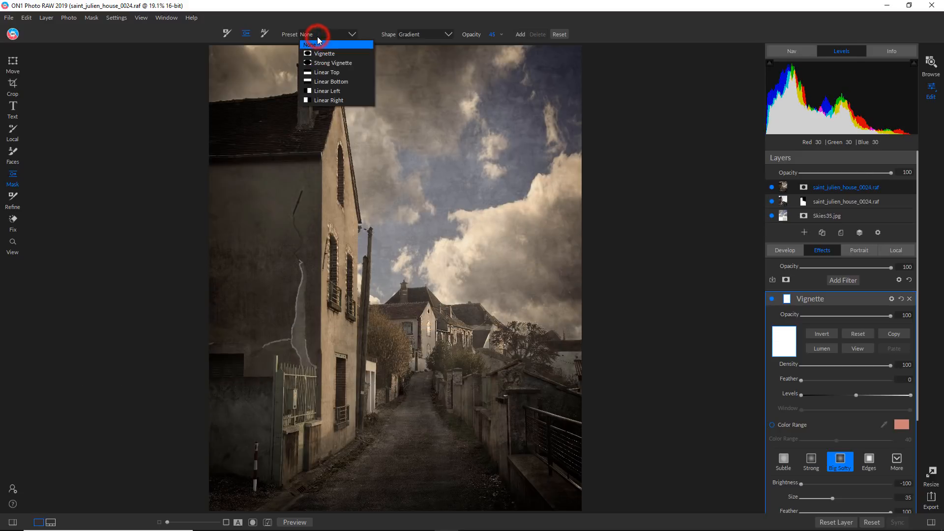
{"action": "left_click", "coordinate": [338, 72]}
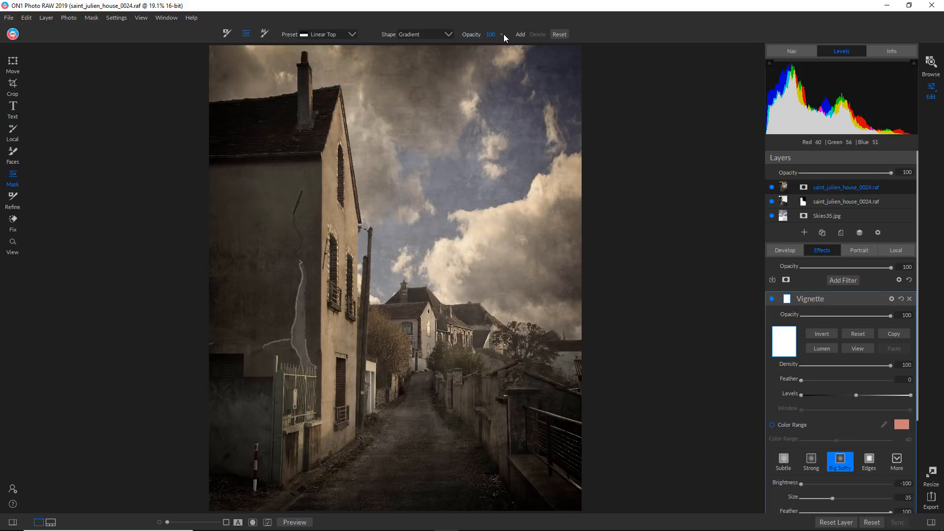
{"action": "double_click", "coordinate": [491, 35]}
{"action": "type", "text": "40"}
{"action": "key", "text": "Return"}
{"action": "left_click", "coordinate": [404, 285]}
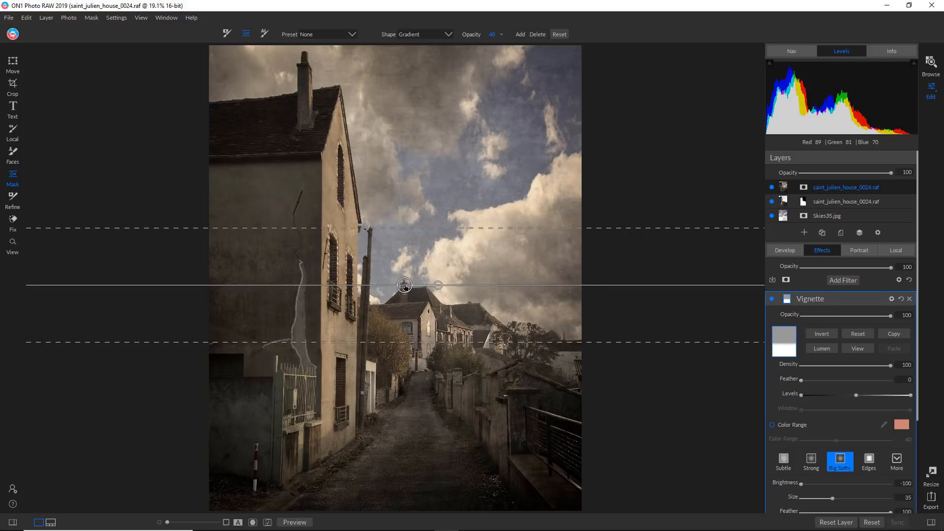
{"action": "key", "text": "Delete"}
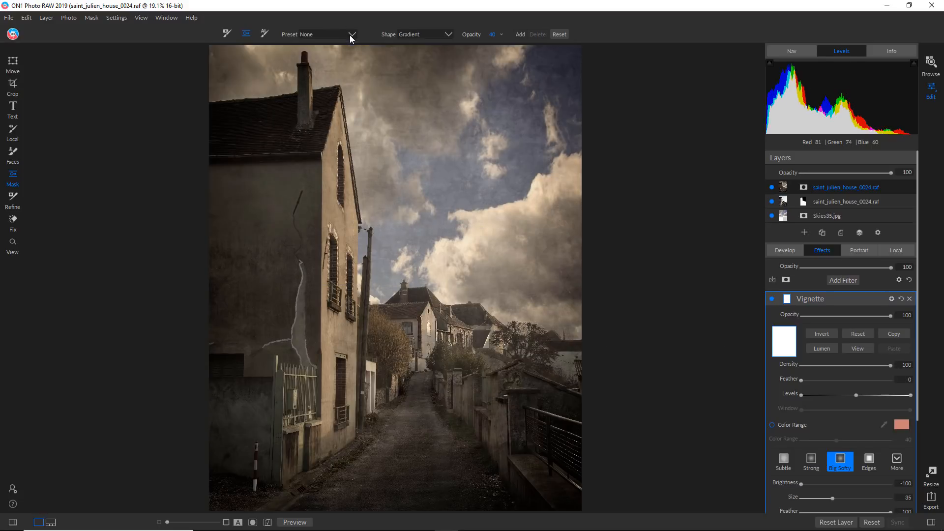
Step: Mask the vignette with a Linear Bottom gradient at 40 opacity placed across the distant houses, and inspect the mask on its own
{"action": "left_click", "coordinate": [351, 35]}
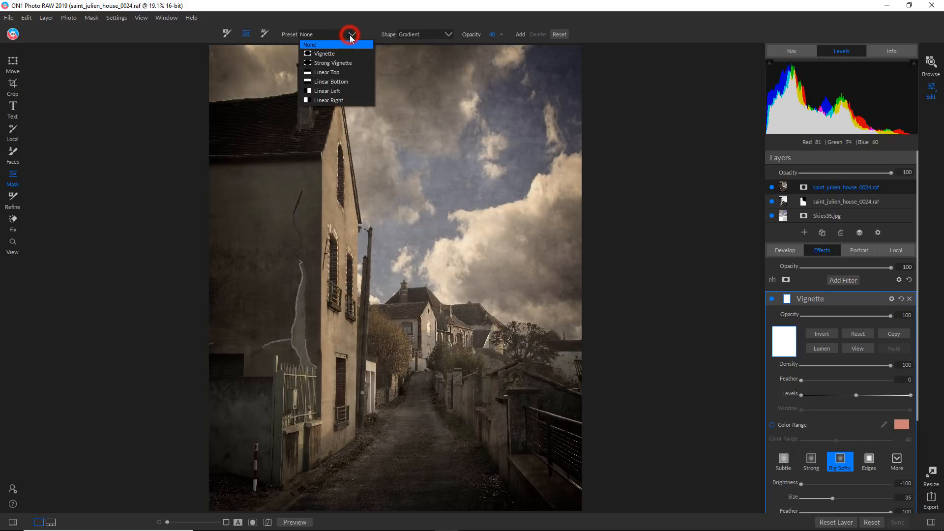
{"action": "left_click", "coordinate": [344, 82]}
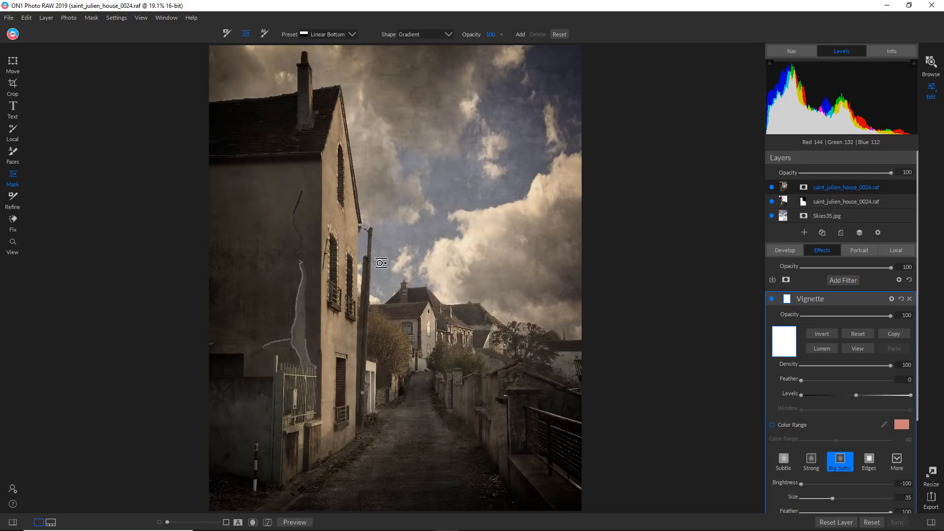
{"action": "left_click", "coordinate": [491, 35]}
{"action": "key", "text": "Return"}
{"action": "left_click", "coordinate": [485, 34]}
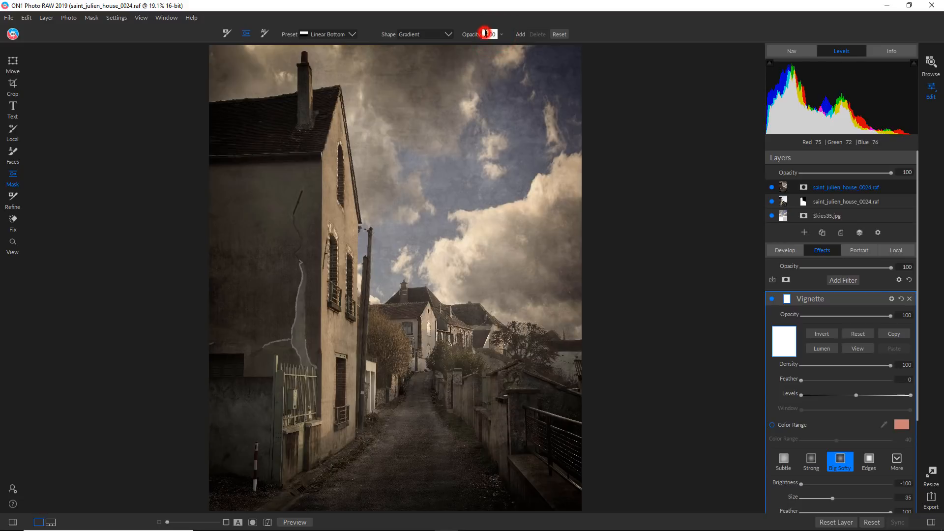
{"action": "type", "text": "40"}
{"action": "key", "text": "Return"}
{"action": "left_click", "coordinate": [393, 313]}
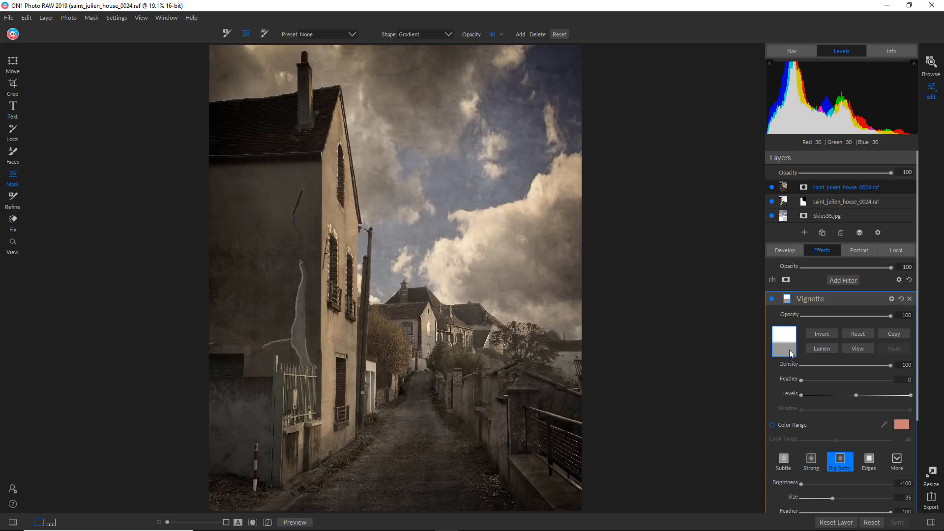
{"action": "left_click", "coordinate": [857, 347]}
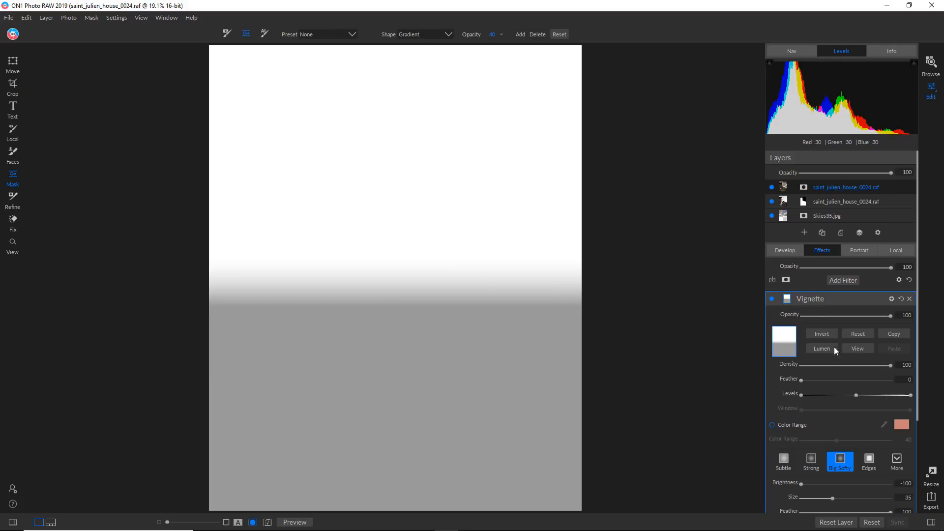
{"action": "left_click", "coordinate": [856, 348]}
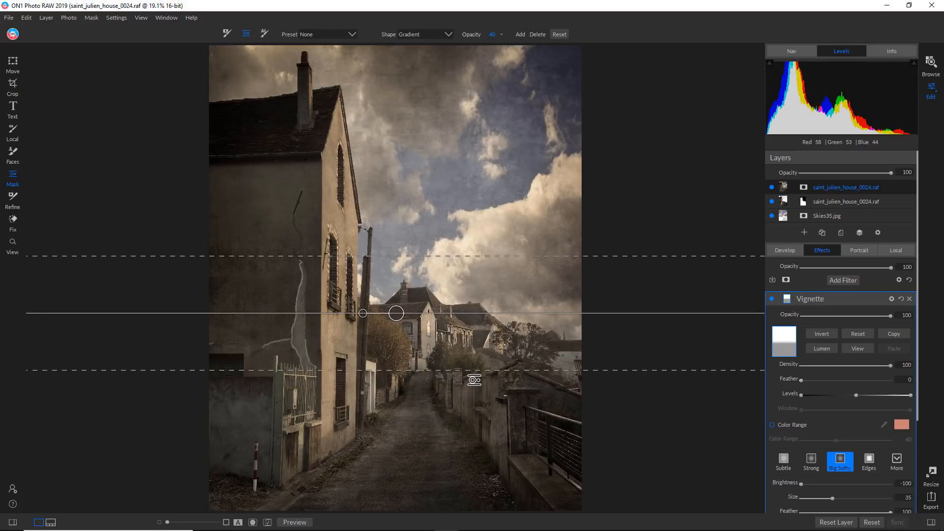
Step: Set the Vignette filter's opacity to 82 and compare the photo with and without the filter
{"action": "left_click", "coordinate": [877, 315]}
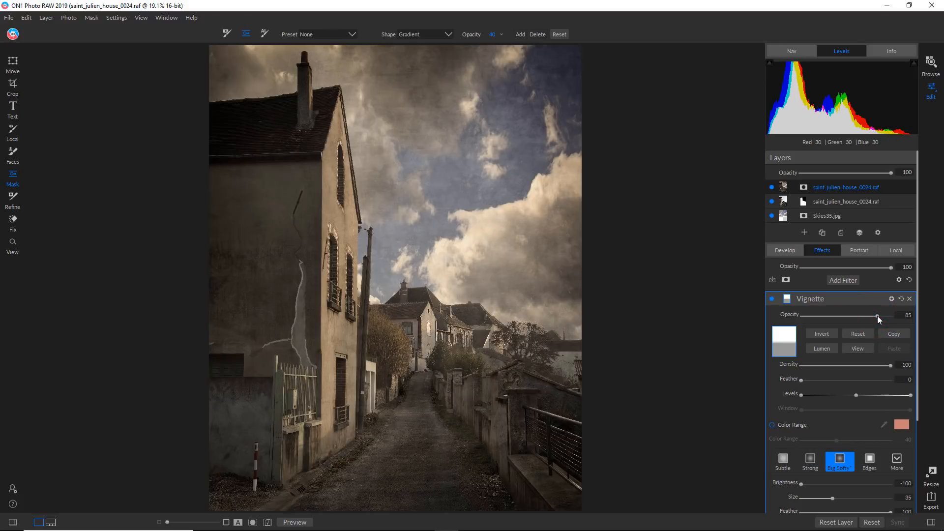
{"action": "left_click_drag", "start_coordinate": [878, 317], "coordinate": [874, 317]}
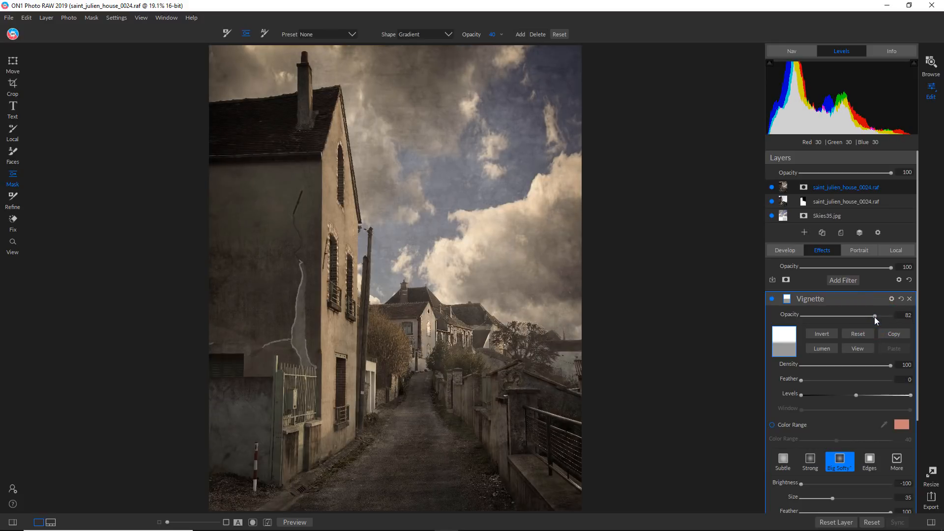
{"action": "left_click", "coordinate": [770, 299]}
{"action": "left_click", "coordinate": [770, 299]}
Step: Add a Tone Enhancer filter with shadows set to 5 and contrast set to 10
{"action": "left_click", "coordinate": [851, 280]}
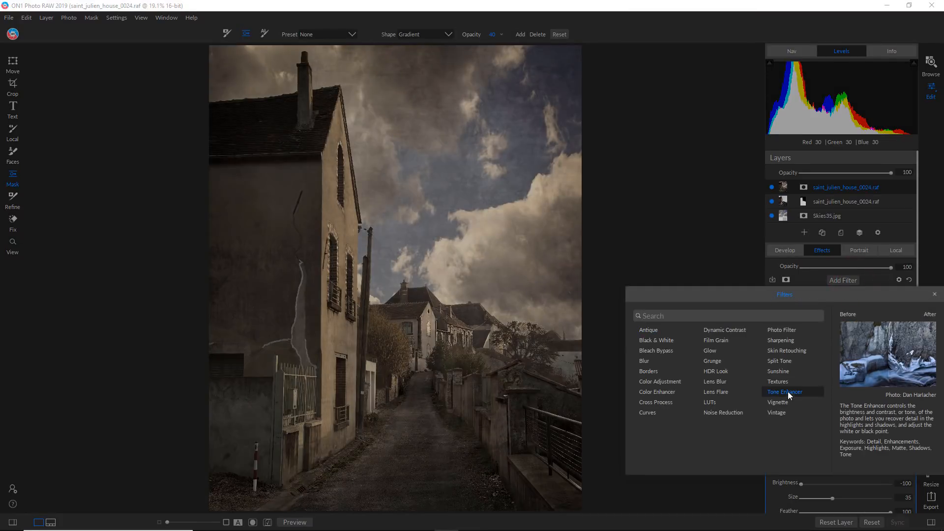
{"action": "left_click", "coordinate": [788, 392]}
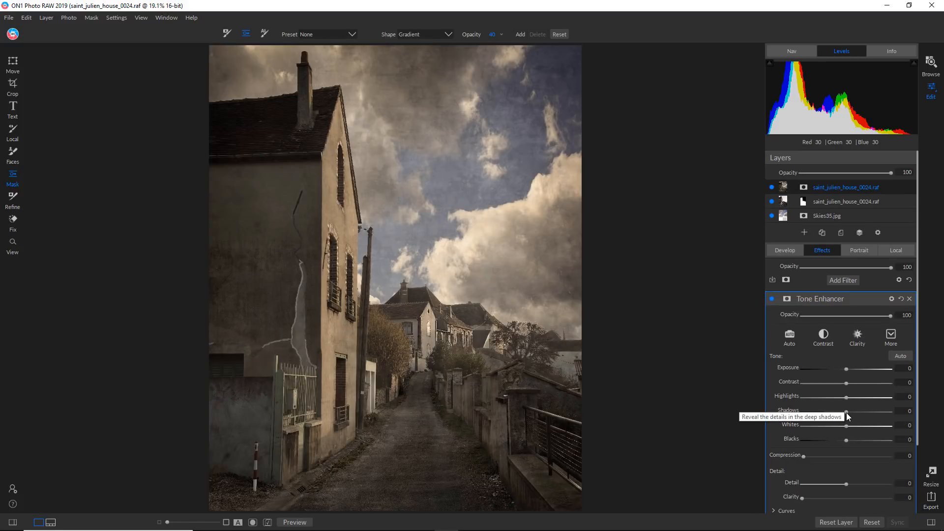
{"action": "left_click", "coordinate": [845, 412]}
{"action": "left_click_drag", "start_coordinate": [846, 412], "coordinate": [851, 411]}
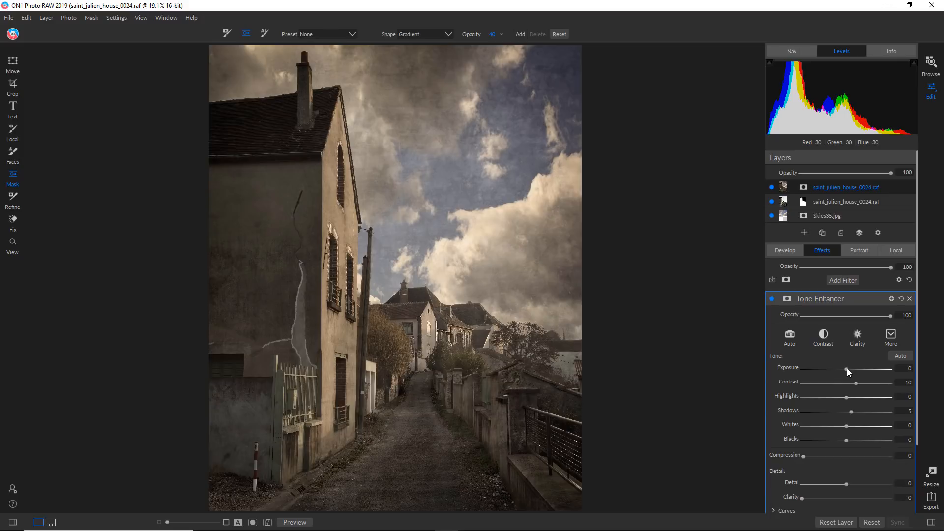
Step: Raise the Tone Enhancer's contrast to 24, compare the photo with and without the filter, and collapse its settings
{"action": "left_click", "coordinate": [772, 299]}
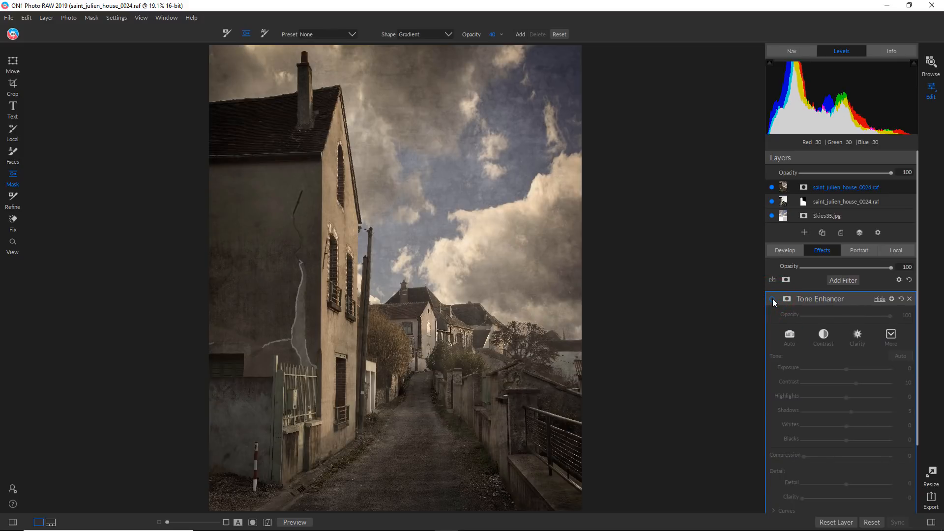
{"action": "left_click", "coordinate": [772, 299]}
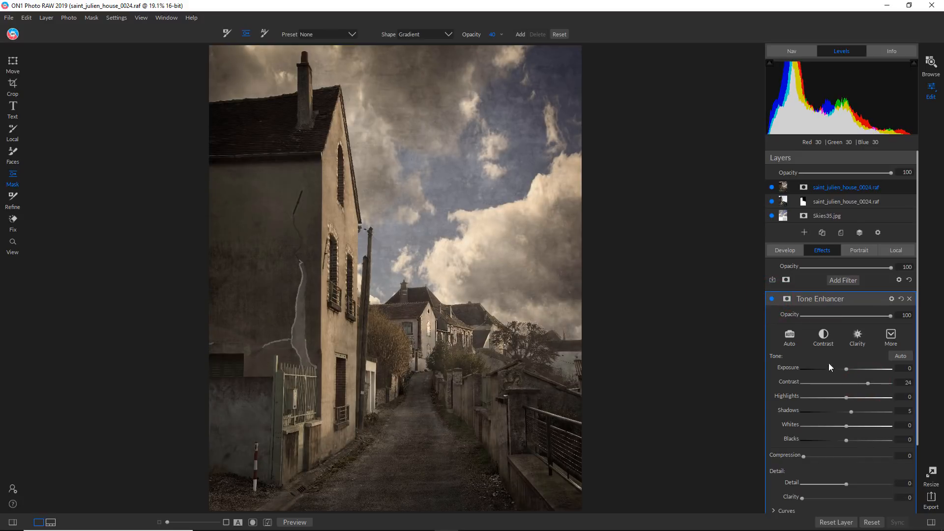
{"action": "left_click", "coordinate": [772, 298]}
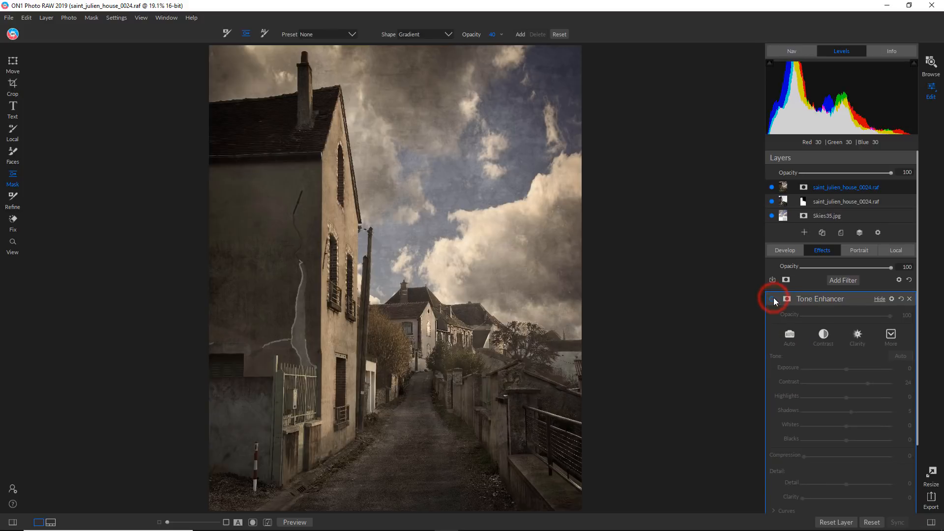
{"action": "left_click", "coordinate": [772, 298]}
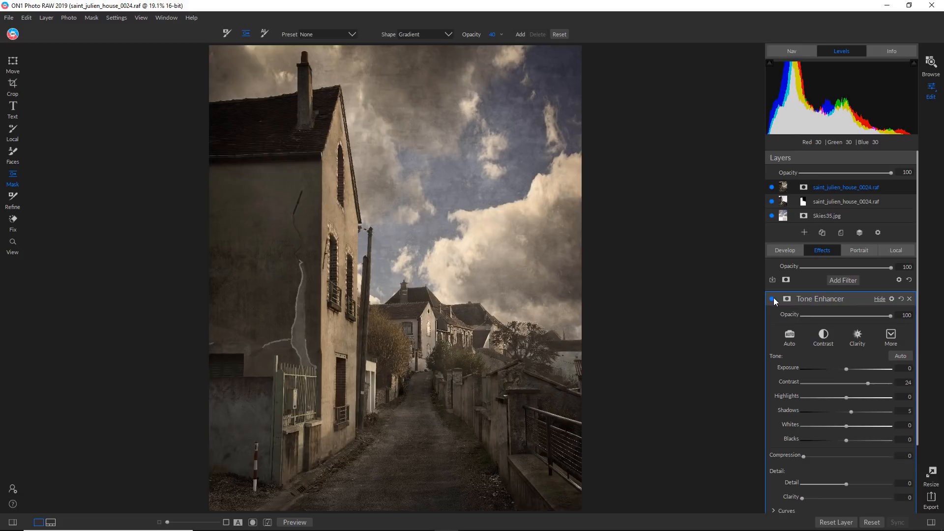
{"action": "left_click", "coordinate": [831, 299]}
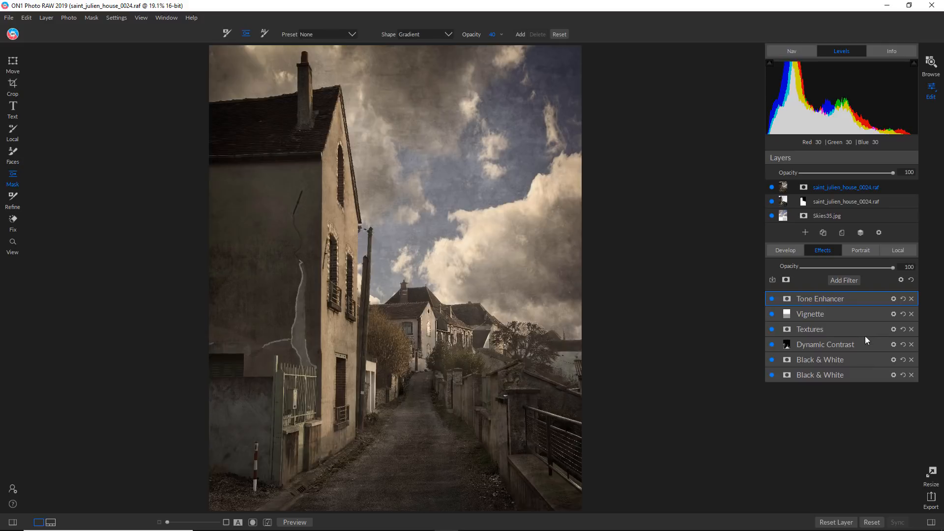
Step: Add a Sunshine filter at 57 opacity and set the Textures filter's overall opacity to 60
{"action": "left_click", "coordinate": [851, 278]}
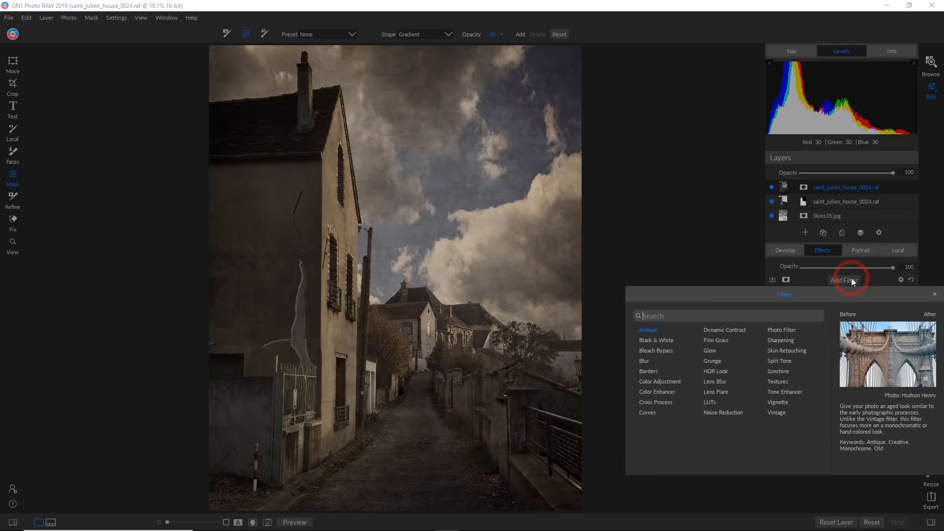
{"action": "left_click", "coordinate": [792, 376]}
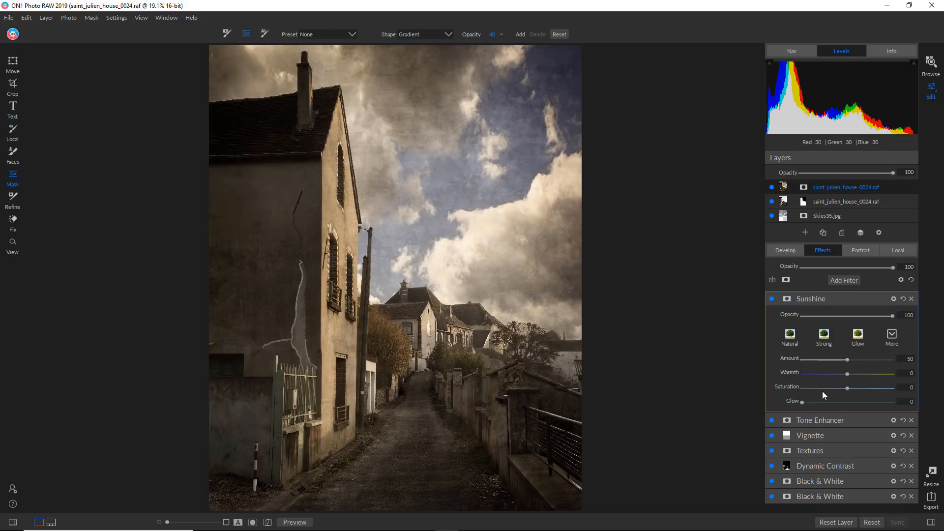
{"action": "left_click", "coordinate": [853, 314]}
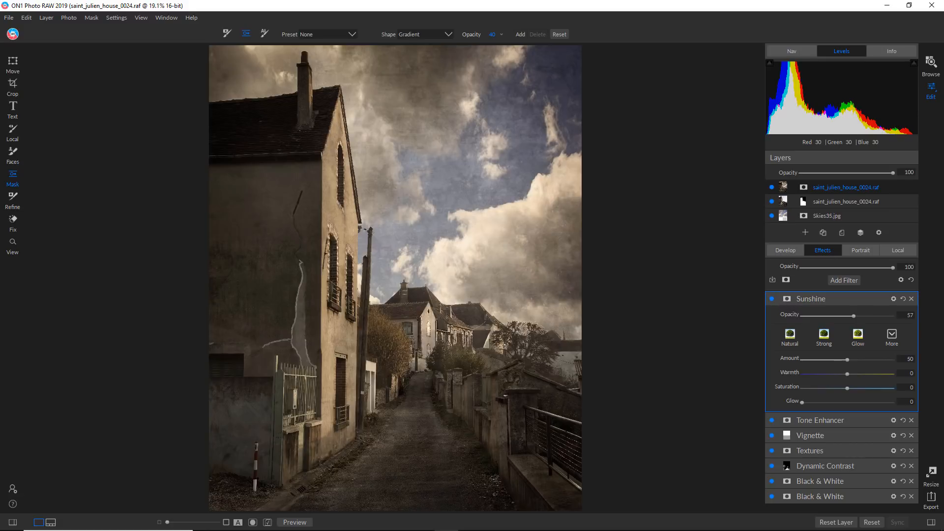
{"action": "left_click", "coordinate": [822, 450]}
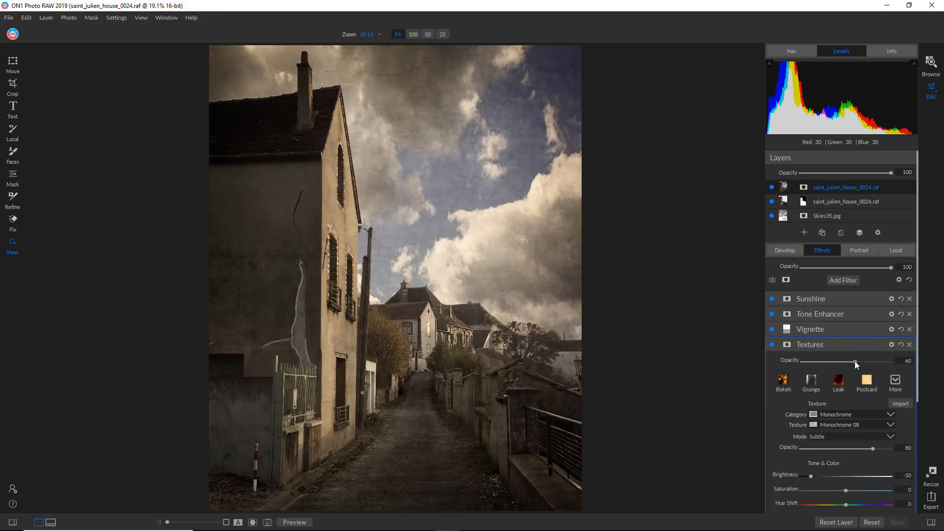
{"action": "left_click", "coordinate": [817, 299]}
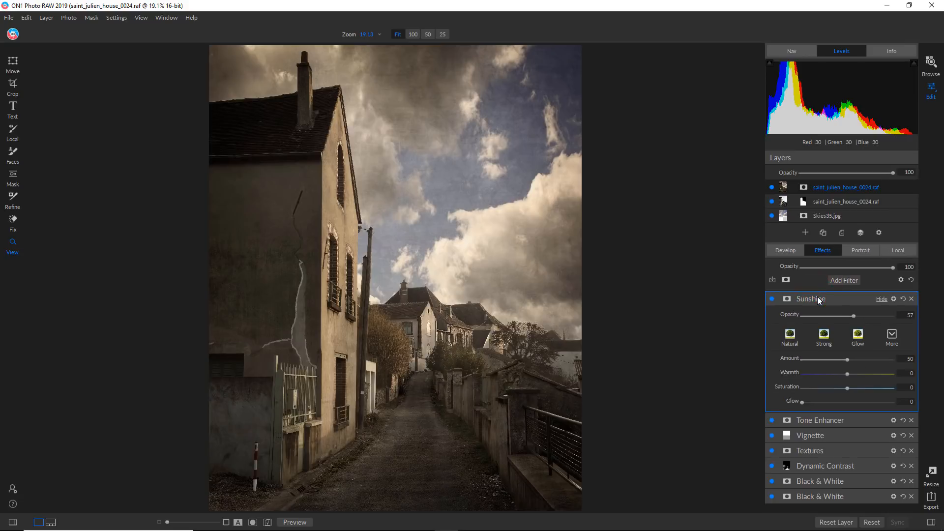
Step: Add a Film Grain filter using the Ilford Delta 3200 film and examine the grain in the sky at 100% zoom
{"action": "left_click", "coordinate": [846, 281]}
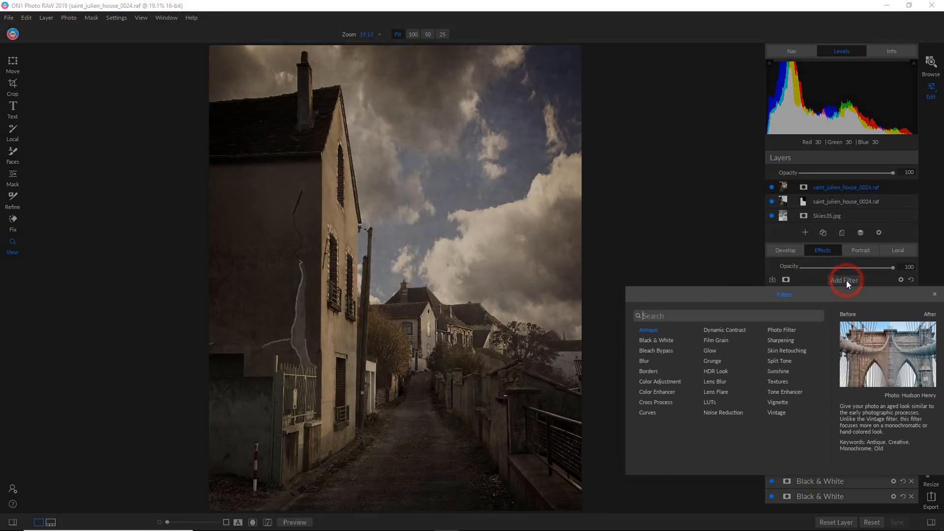
{"action": "left_click", "coordinate": [726, 343]}
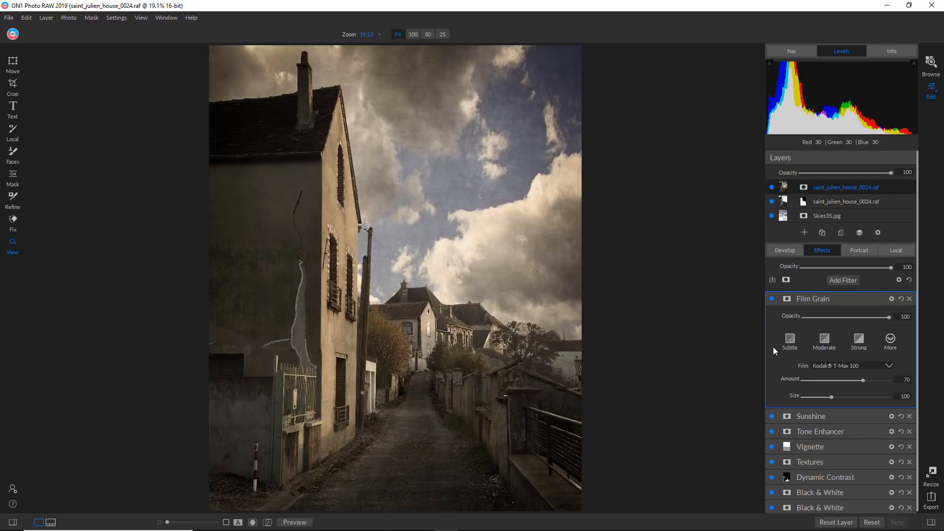
{"action": "left_click", "coordinate": [860, 364]}
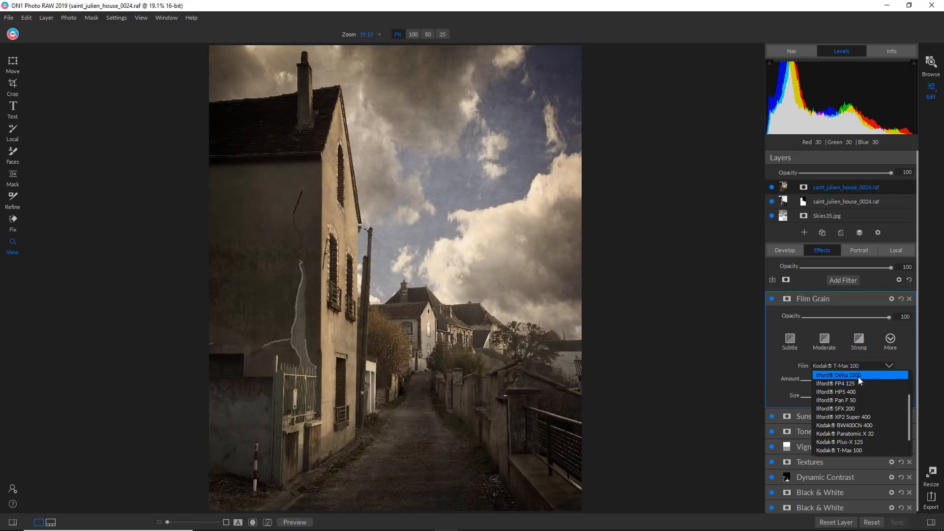
{"action": "left_click", "coordinate": [857, 377]}
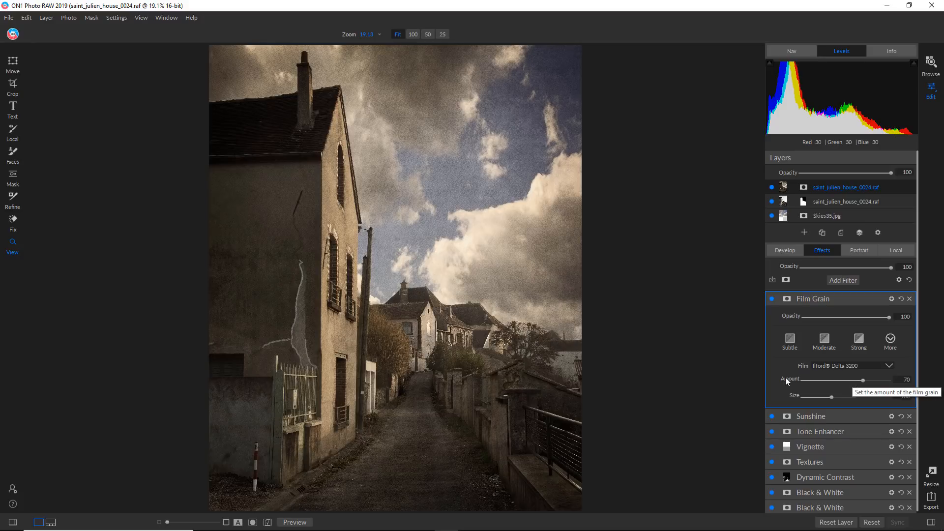
{"action": "left_click", "coordinate": [427, 166]}
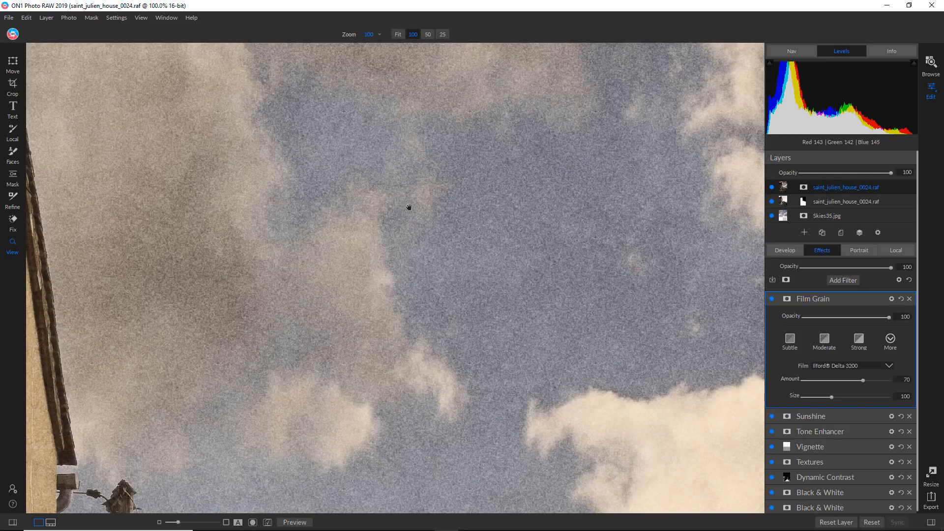
{"action": "left_click", "coordinate": [521, 240]}
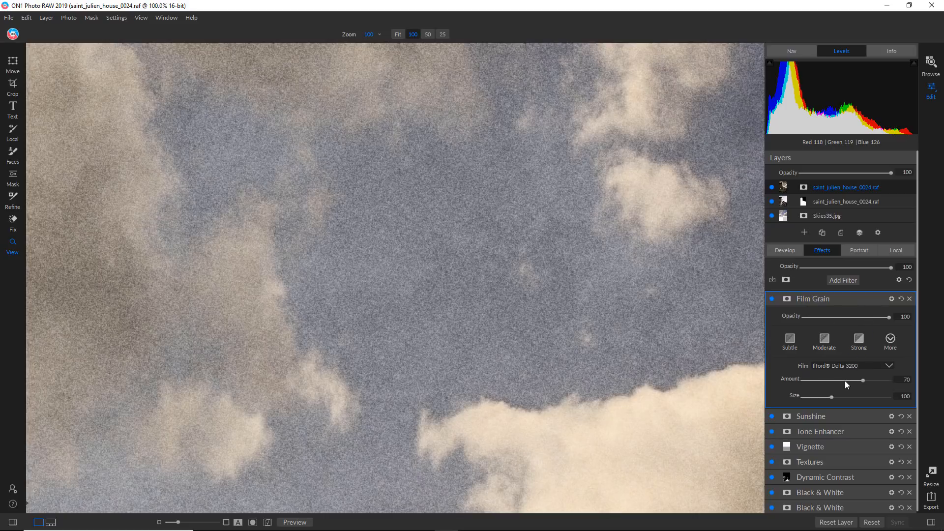
Step: Set the Film Grain filter's grain size to 82
{"action": "left_click", "coordinate": [822, 397]}
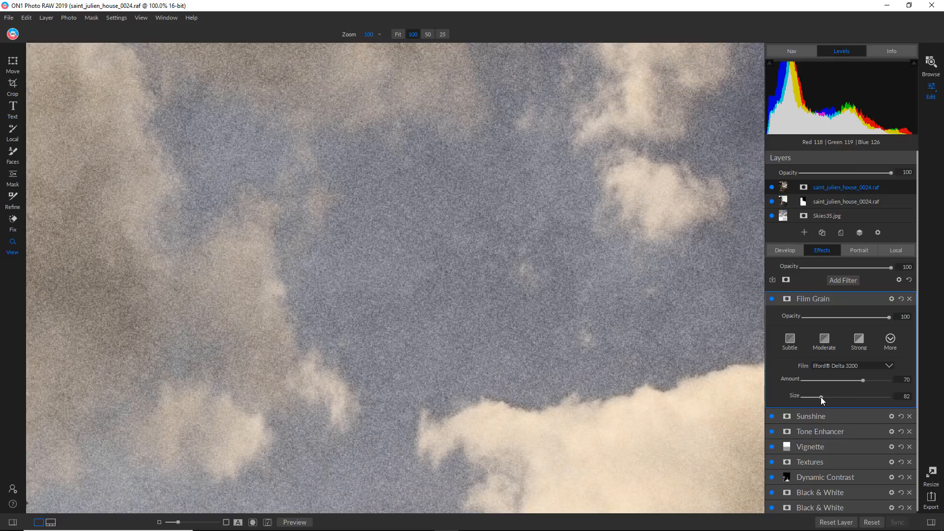
{"action": "left_click", "coordinate": [470, 265]}
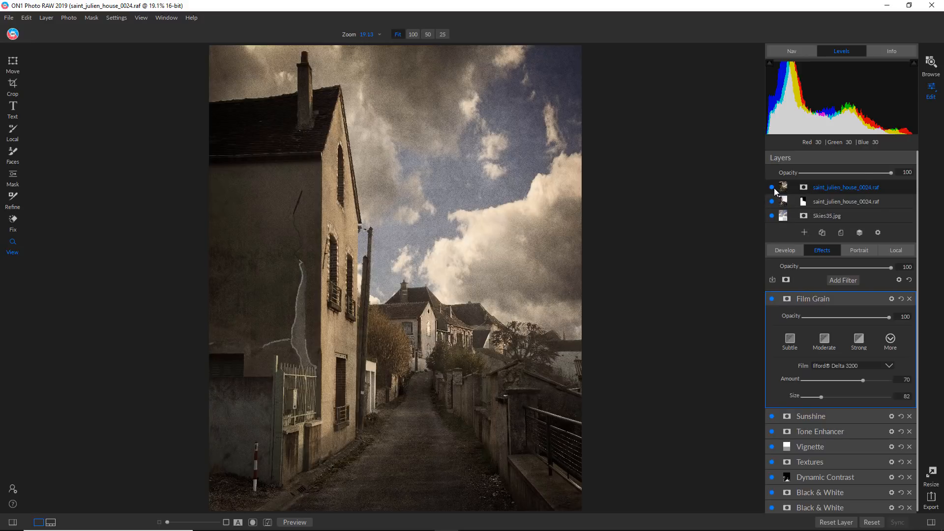
Step: Reset the middle house layer's mask, then hide and show the top layer to compare the original photo with the finished version
{"action": "left_click", "coordinate": [833, 201]}
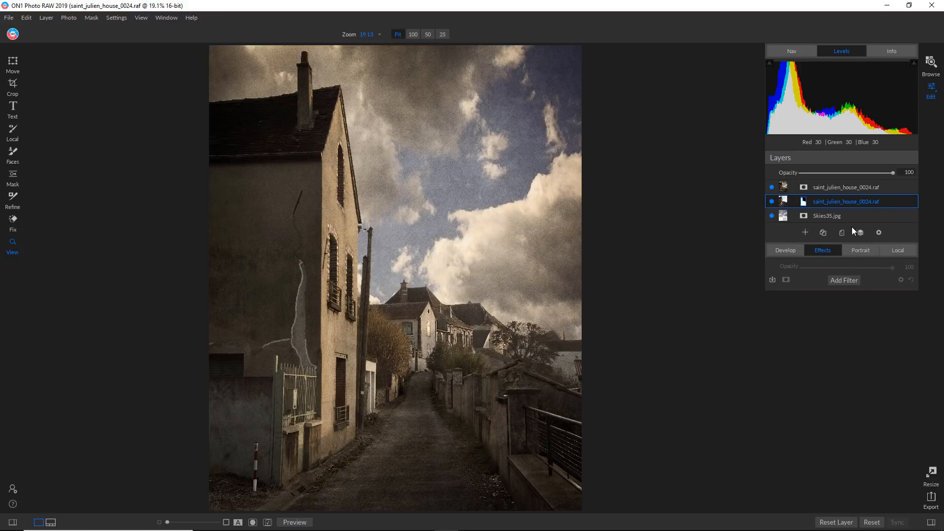
{"action": "left_click", "coordinate": [803, 201]}
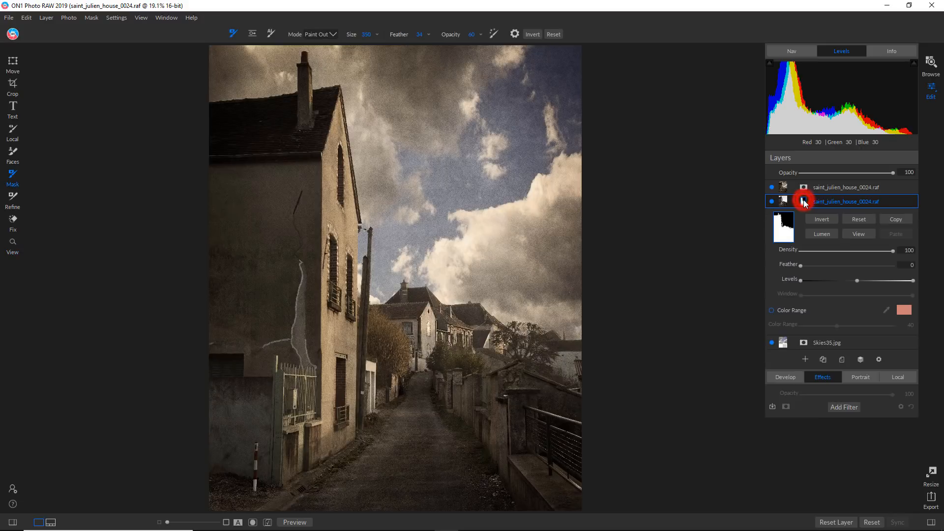
{"action": "left_click", "coordinate": [857, 219]}
{"action": "left_click", "coordinate": [771, 187]}
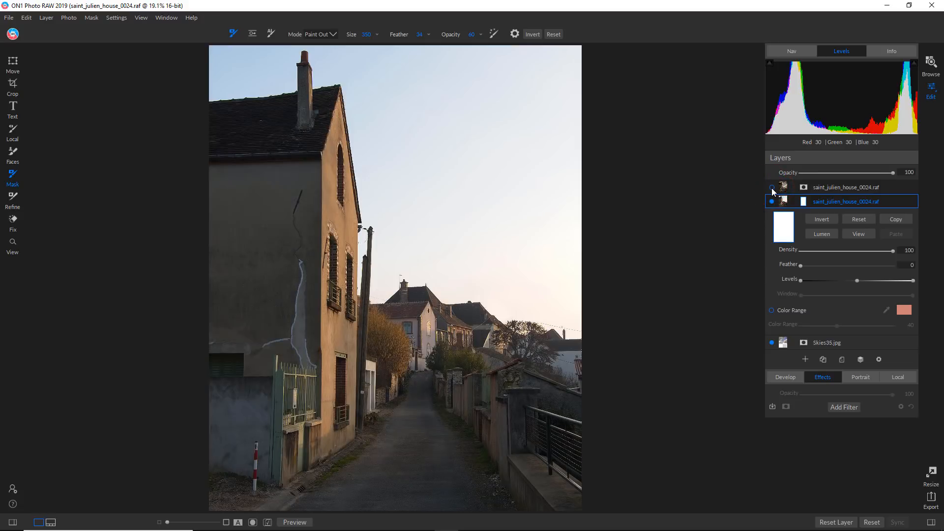
{"action": "left_click", "coordinate": [771, 187]}
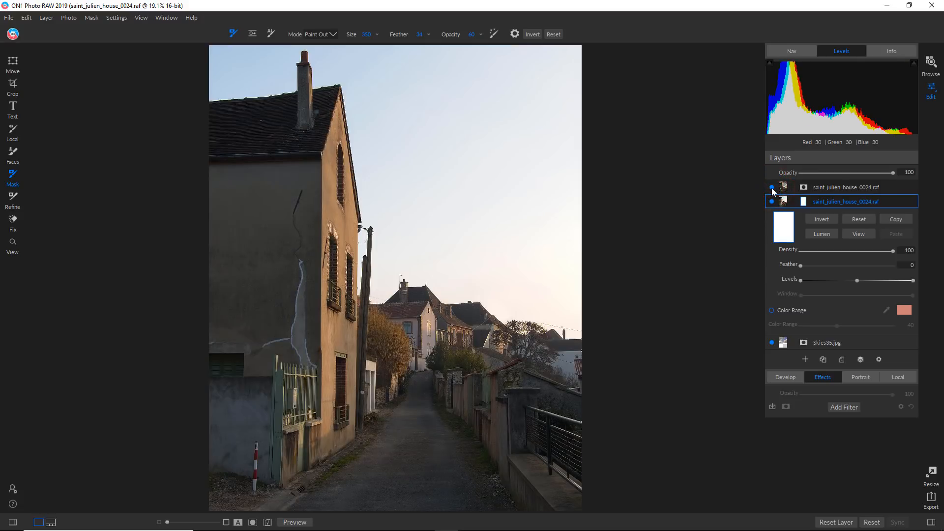